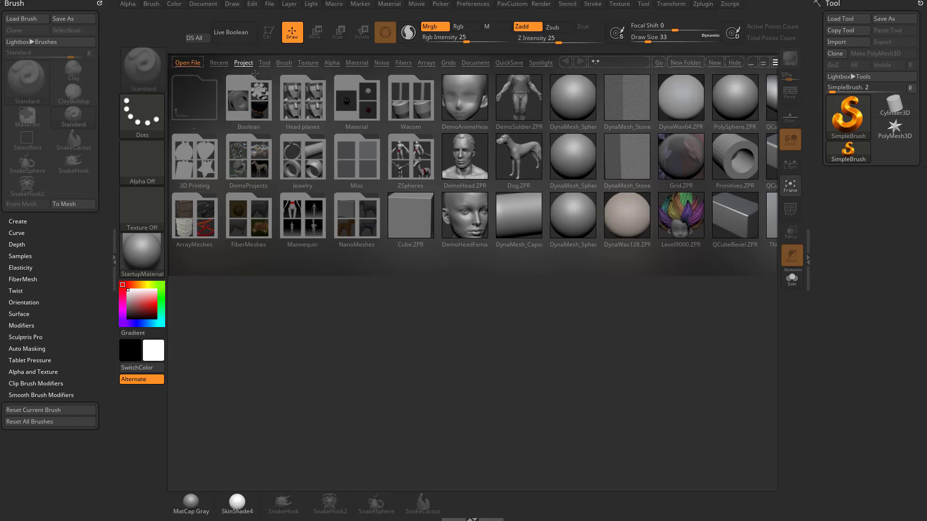
Load the DemoSoldier.ZTL tool from LightBox and expand its subtool list
click(265, 63)
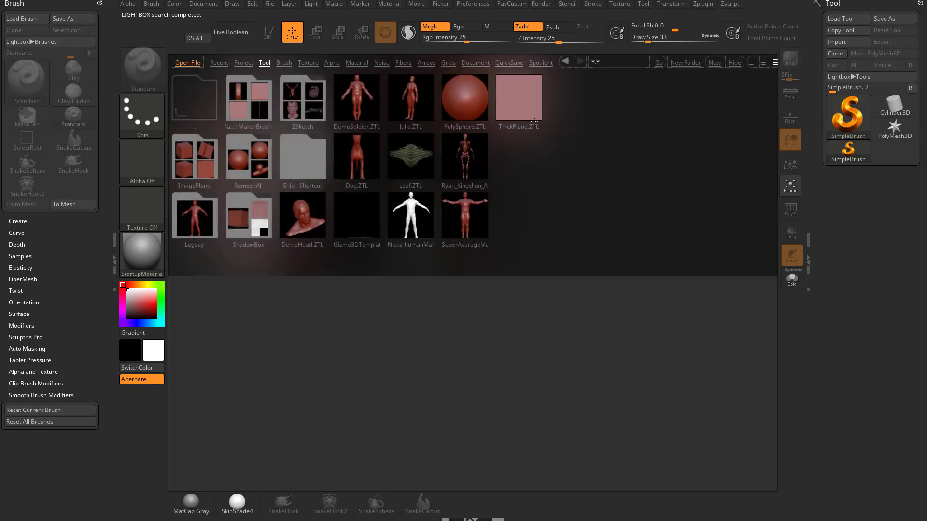
double_click(352, 99)
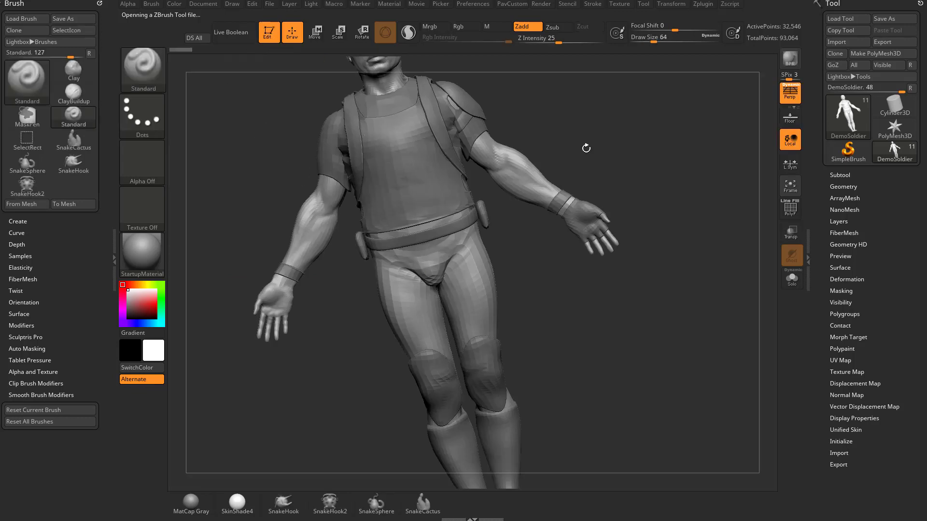
click(841, 175)
drag(824, 206, 824, 174)
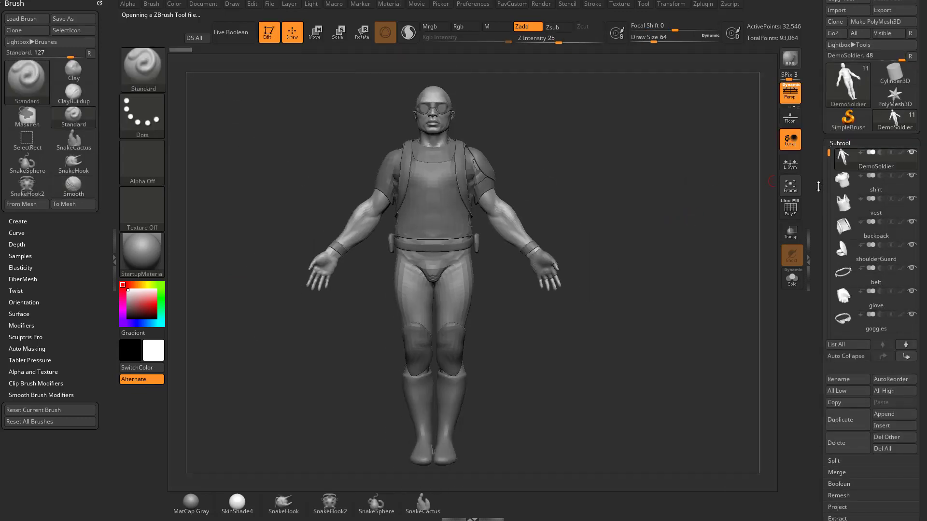
Turn Auto Collapse on for the subtool list and switch it back off
click(847, 346)
key(b)
key(n)
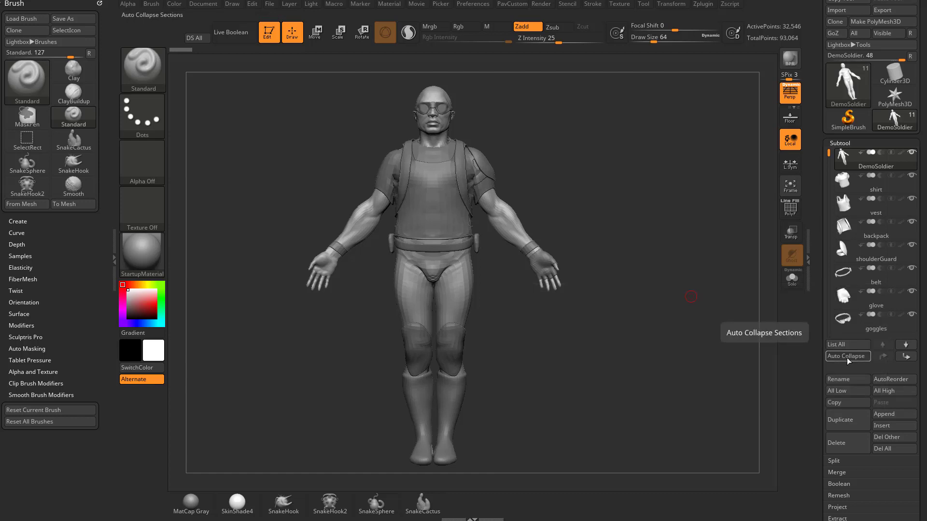
click(848, 358)
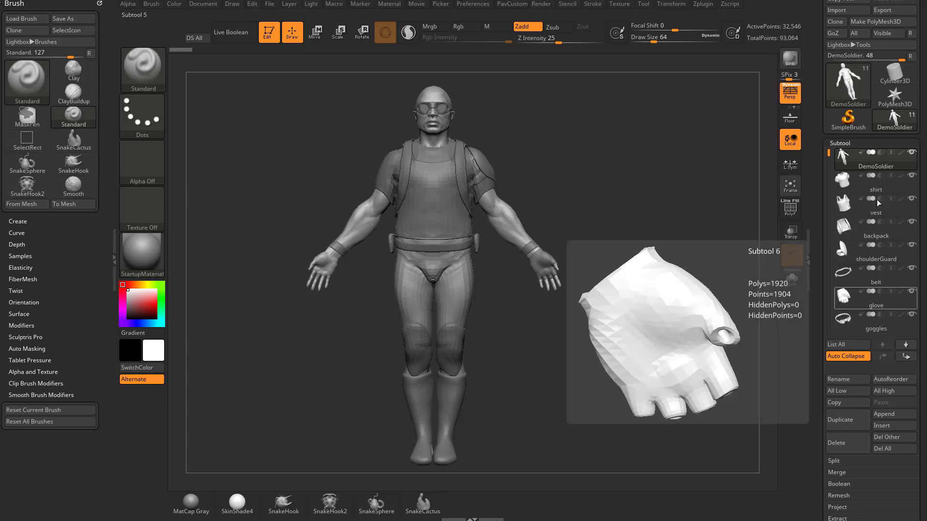
mouse_move(860, 166)
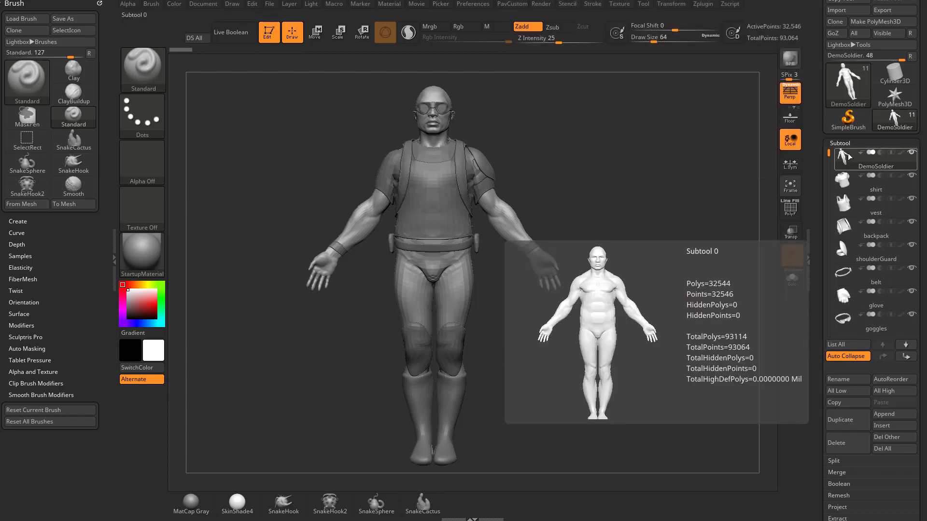
click(841, 358)
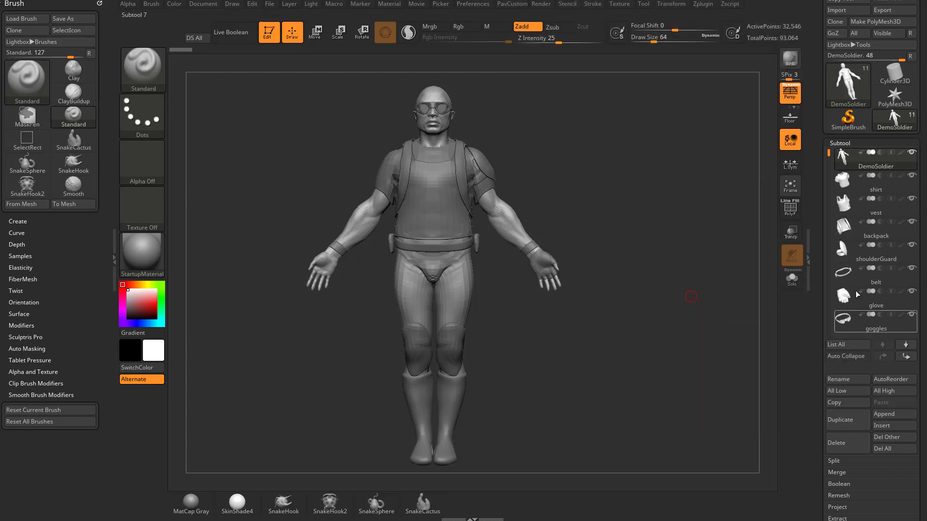
Set group start markers on the DemoSoldier and backpack subtools to split the list into two groups
mouse_move(862, 157)
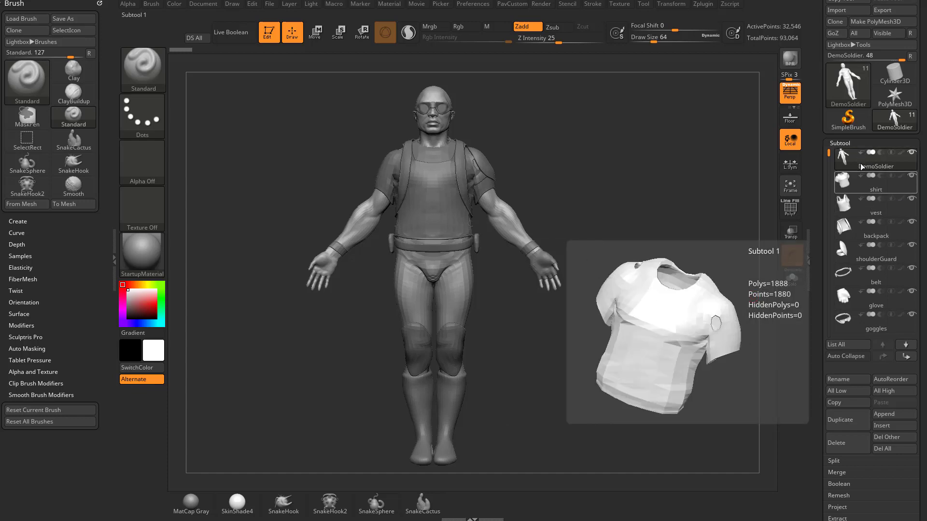
mouse_move(867, 197)
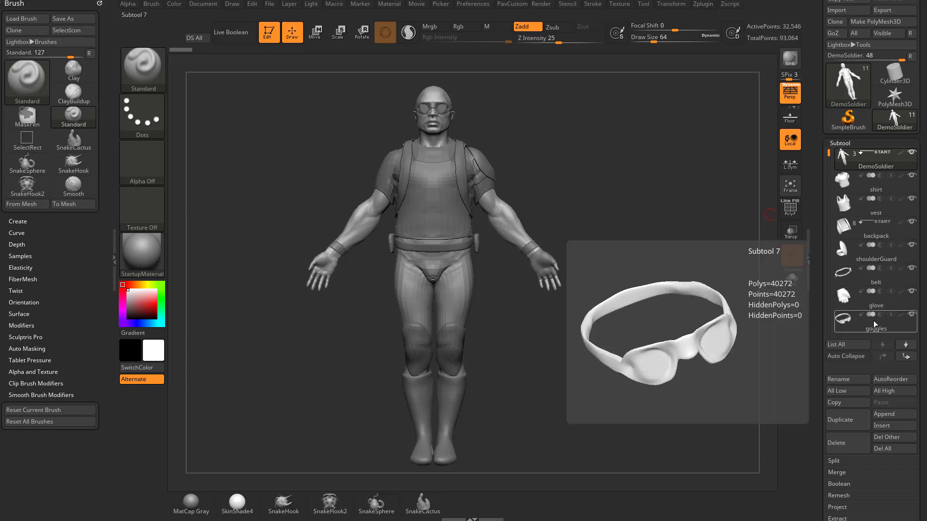
mouse_move(878, 314)
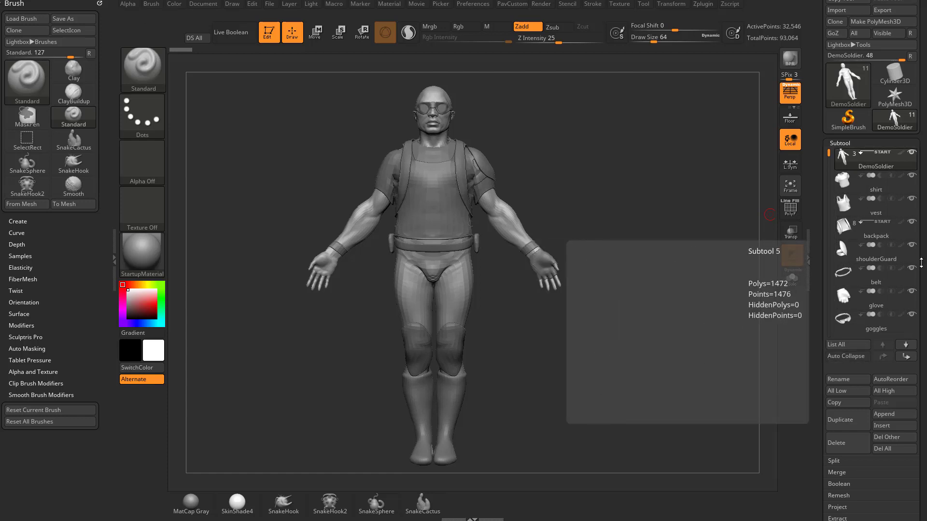
Make goggles the active subtool and enable Auto Collapse for the subtool groups
mouse_move(828, 153)
mouse_down()
mouse_move(825, 197)
mouse_move(826, 152)
mouse_up()
click(870, 257)
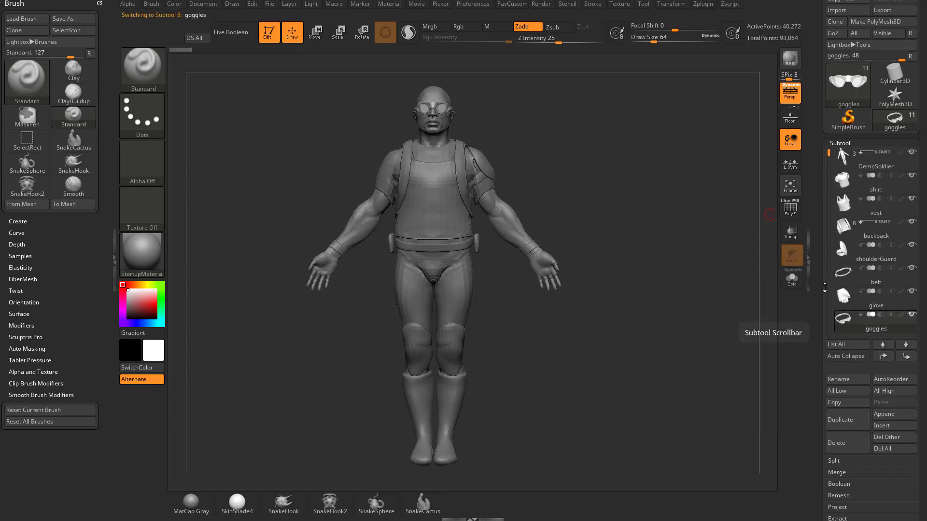
scroll(834, 344, down, 1)
click(844, 347)
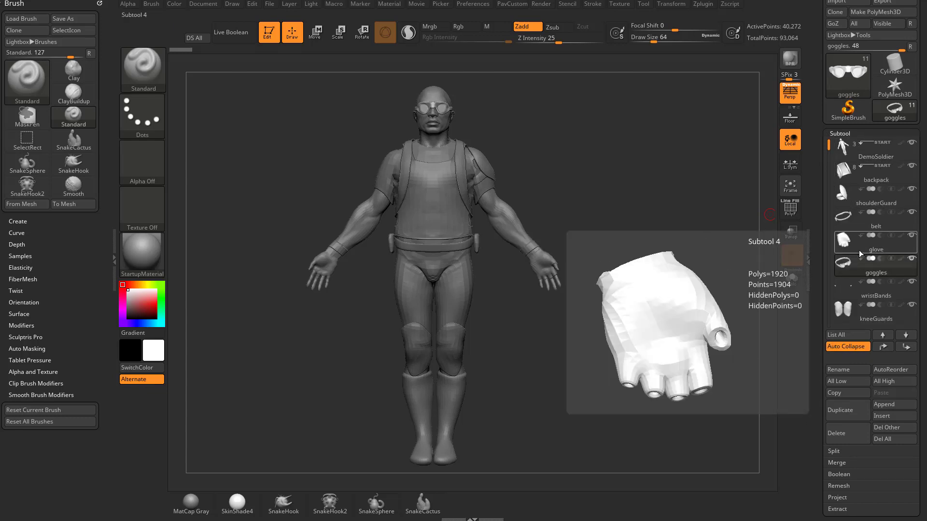
Look through the expanded backpack group, set a group start marker on goggles and remove that marker again
mouse_move(842, 170)
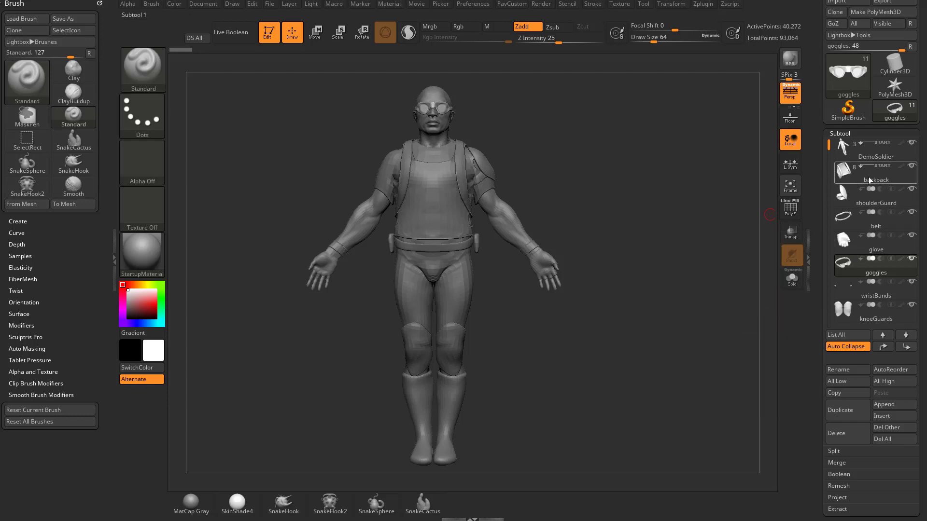
scroll(869, 261, down, 2)
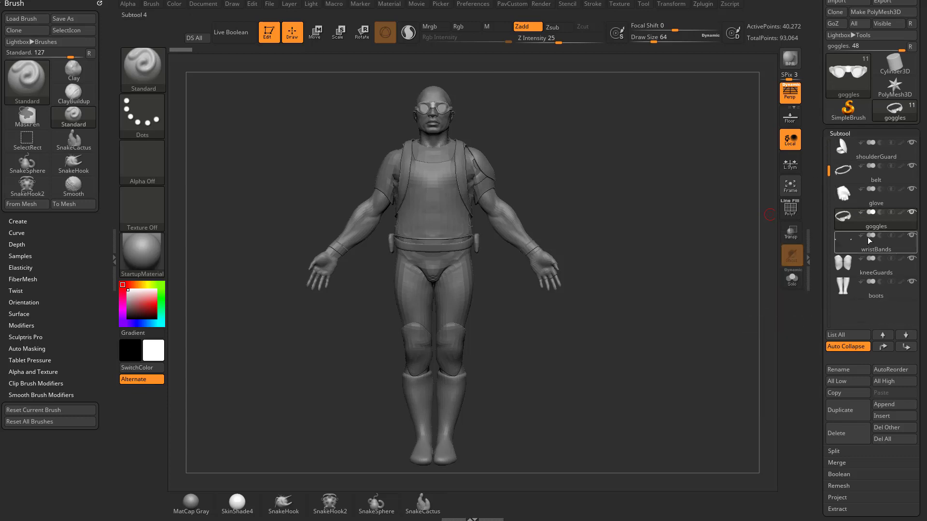
click(866, 215)
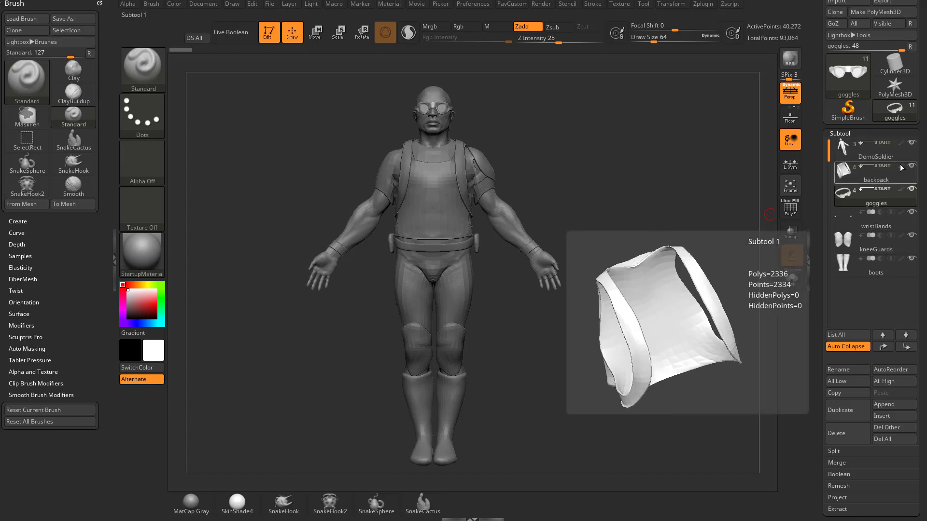
click(861, 191)
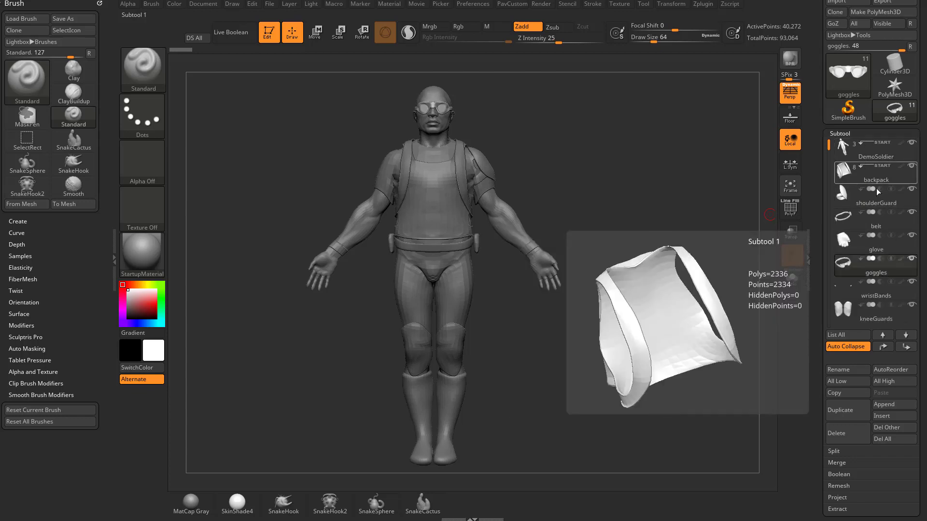
Open the DemoSoldier group to examine its subtools, and return to goggles inside the backpack group
click(876, 155)
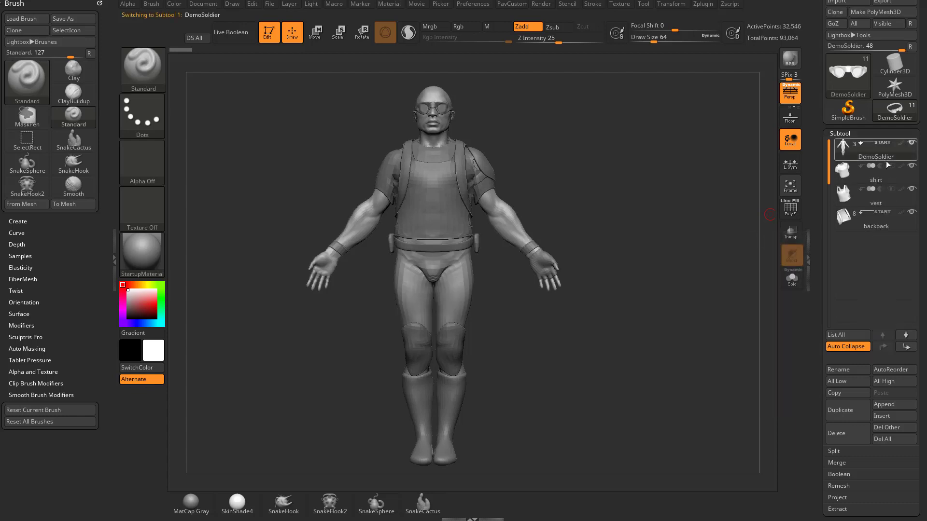
mouse_move(872, 199)
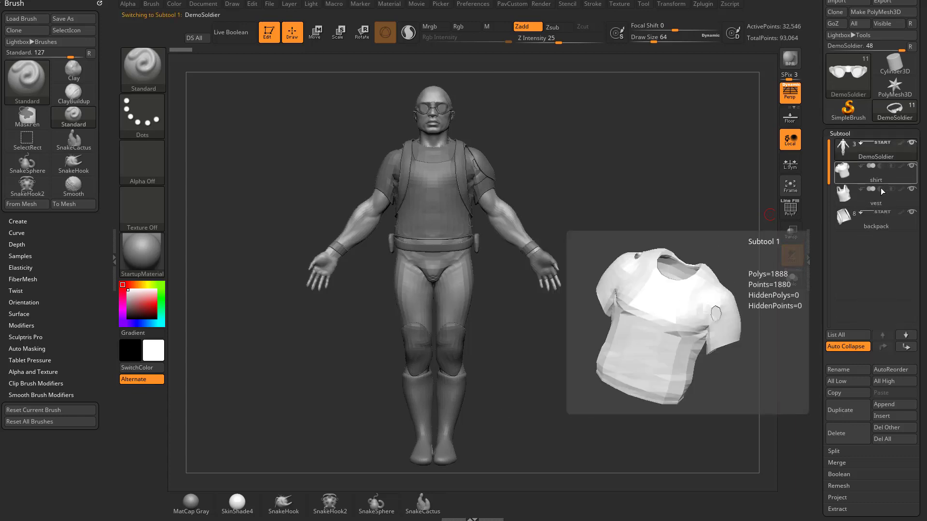
mouse_move(868, 218)
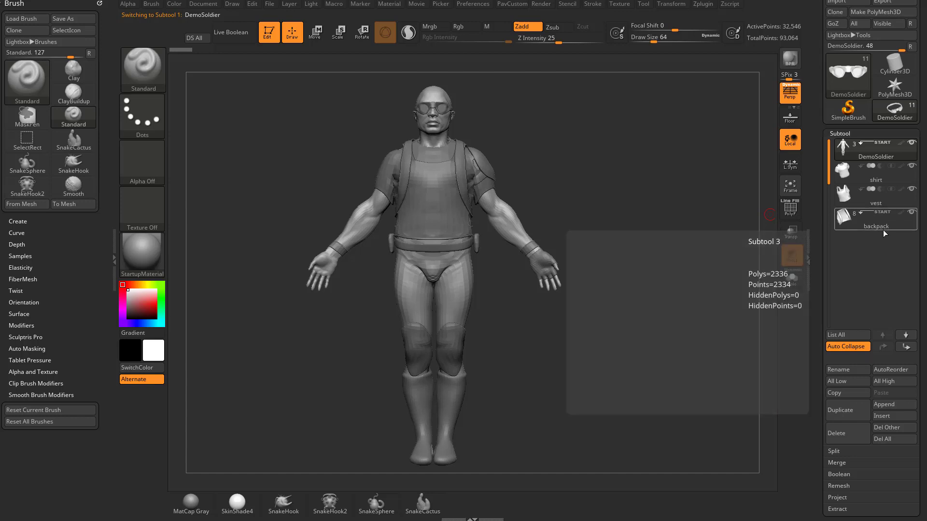
click(877, 224)
click(884, 276)
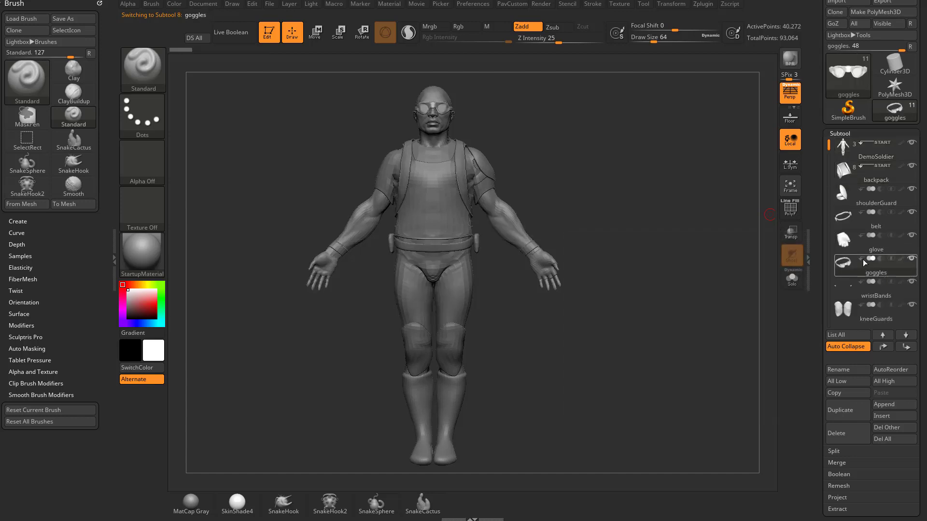
Set goggles as the start of a third subtool group and make DemoSoldier the active subtool
mouse_move(857, 199)
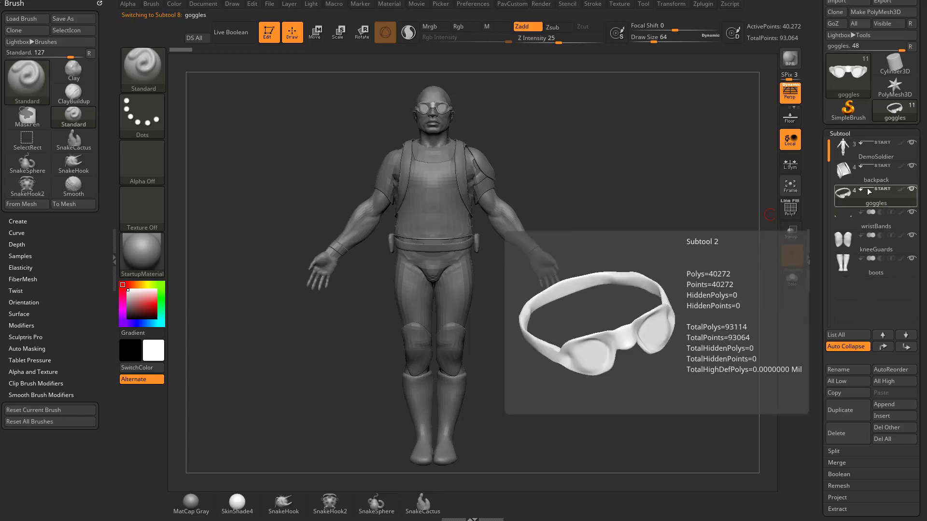
click(857, 182)
click(878, 156)
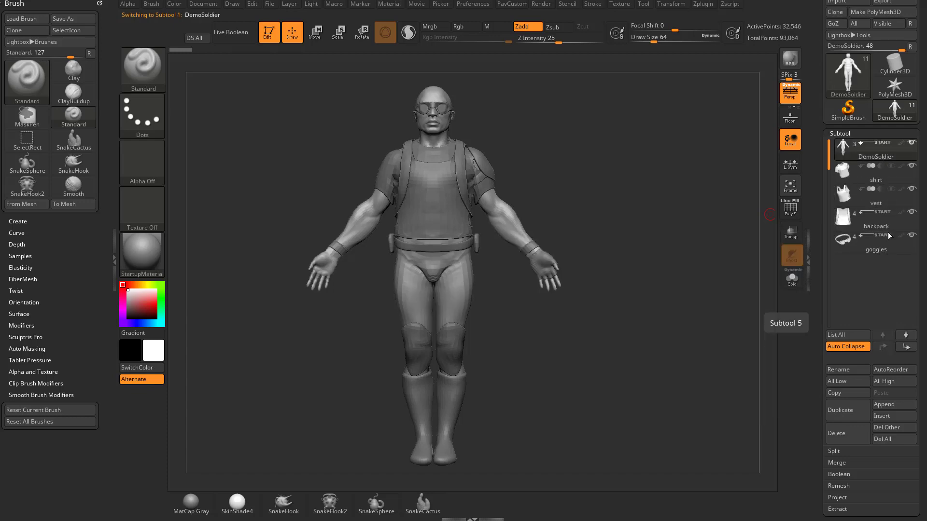
Hide the whole backpack and goggles groups, and restore the visibility of all subtools
click(912, 211)
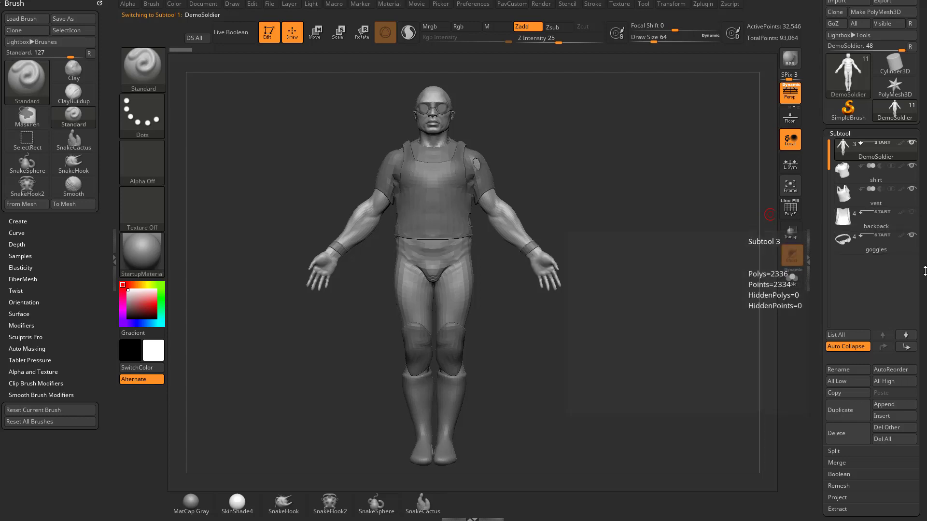
mouse_move(871, 208)
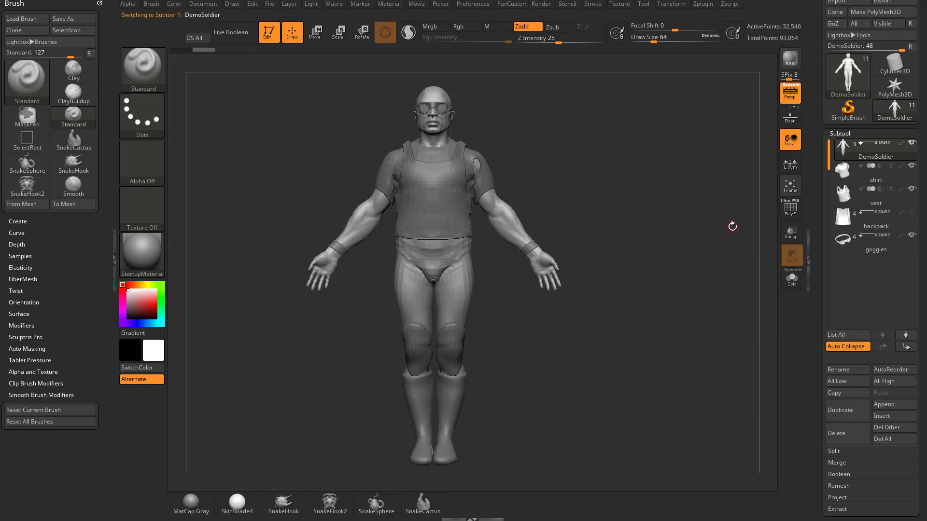
click(912, 236)
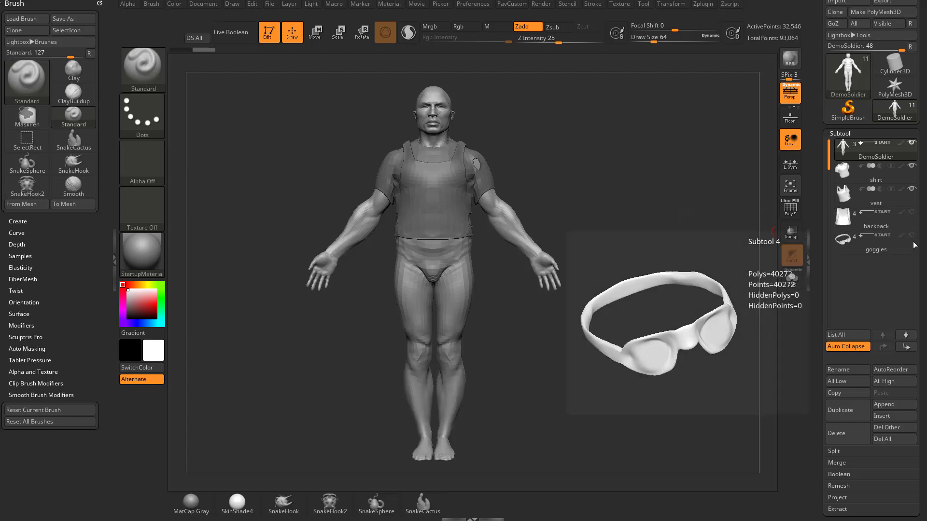
shift+click(912, 236)
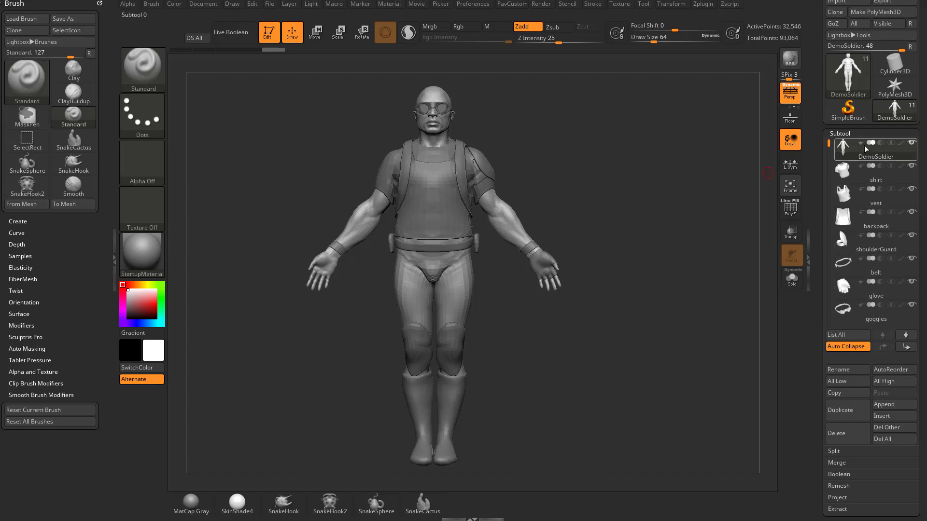
Regroup the subtool list so that its only group start markers are on DemoSoldier and shirt
mouse_move(876, 237)
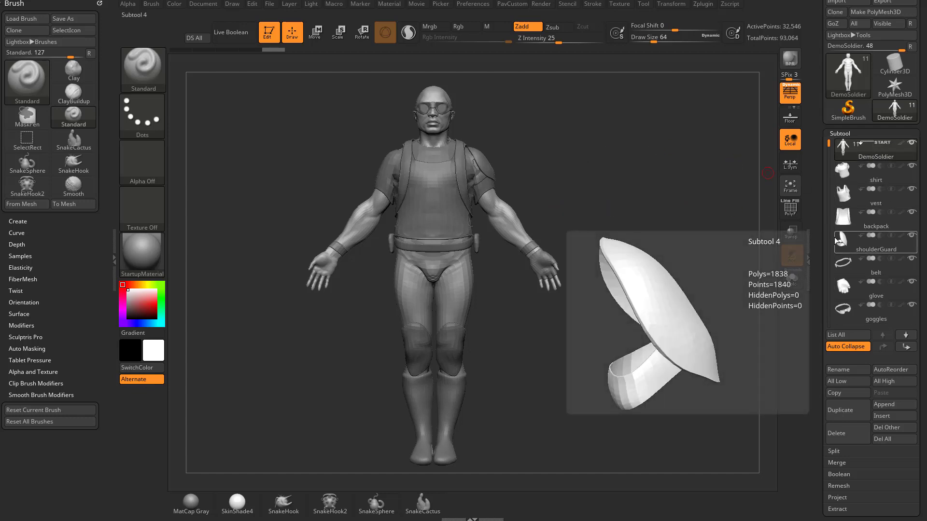
click(886, 177)
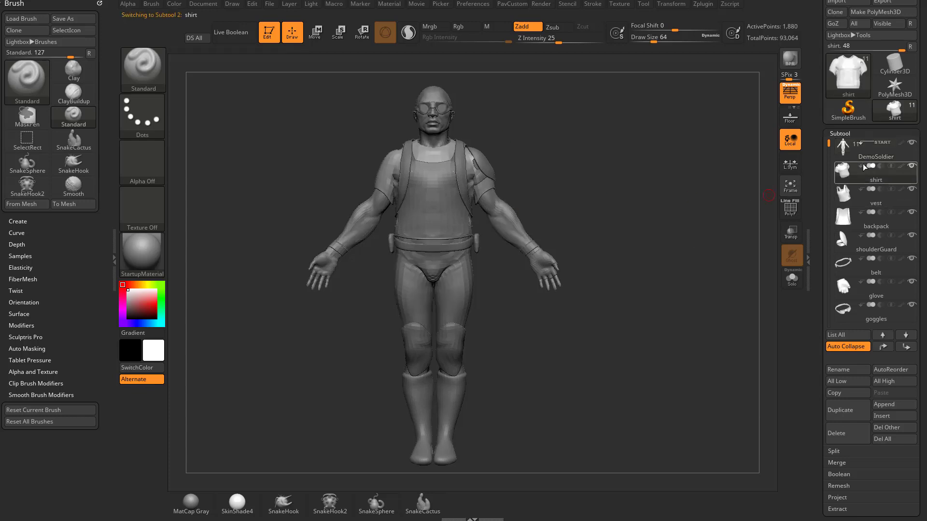
Select the backpack directly on the model and move it above vest in the subtool list
alt+click(462, 168)
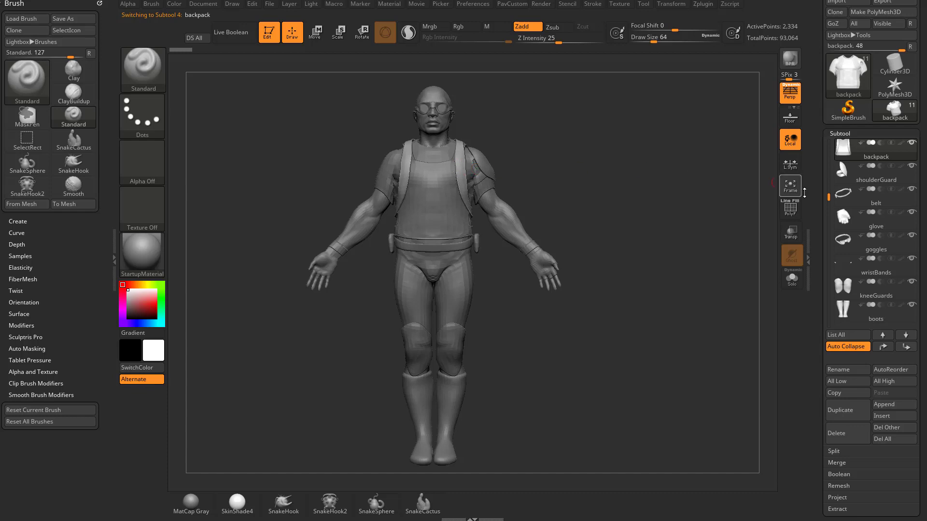
scroll(830, 170, up, 2)
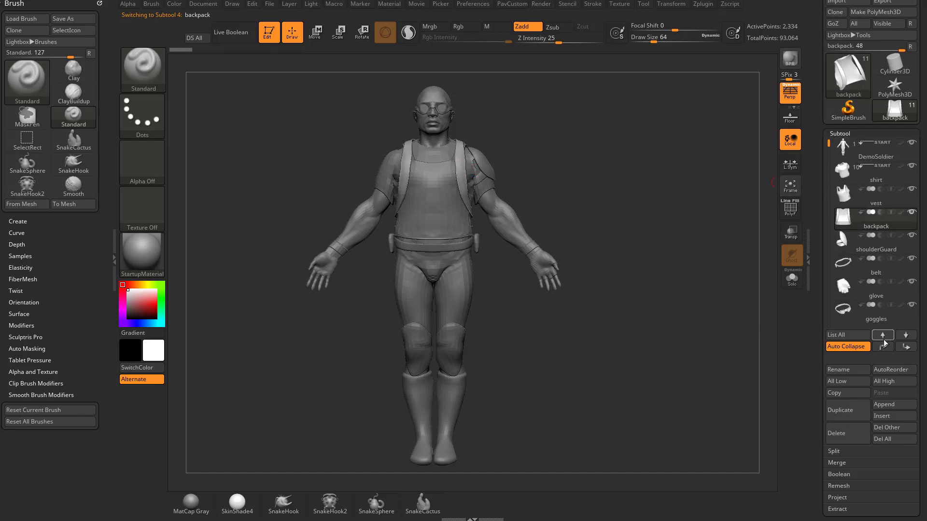
Select the vest and the shoulder guard directly on the model and locate each one in the subtool list
alt+click(457, 188)
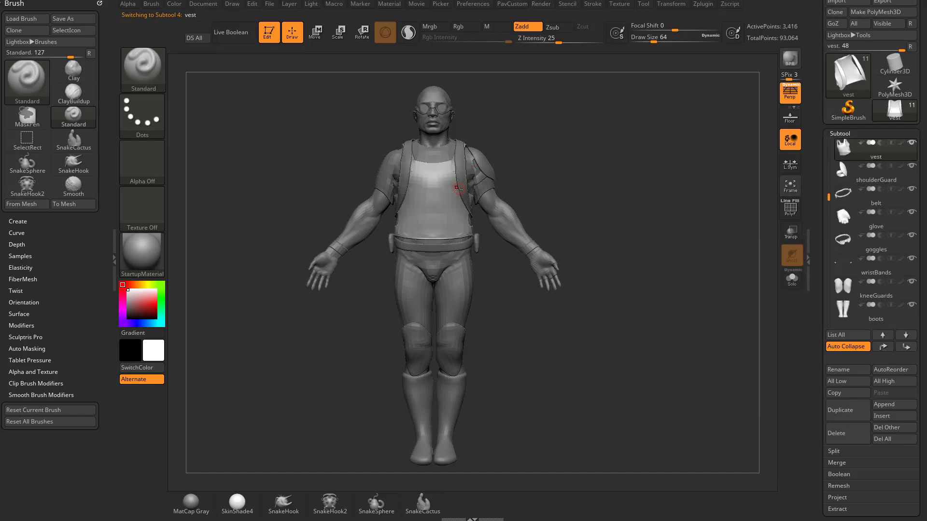
scroll(828, 198, up, 2)
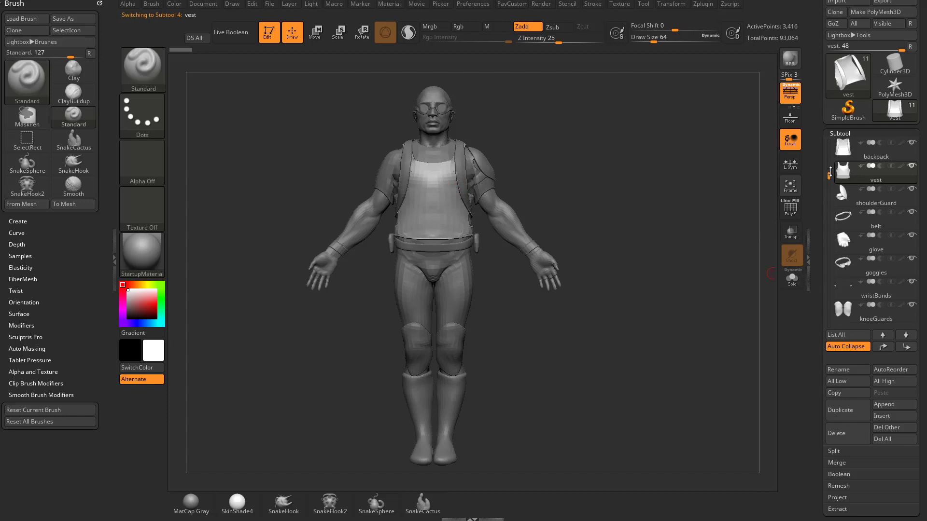
alt+click(493, 168)
scroll(894, 313, up, 3)
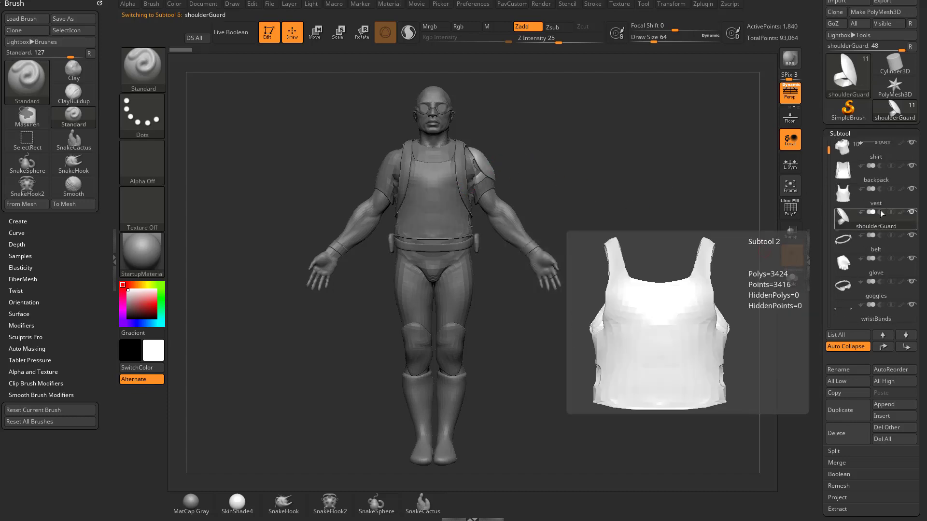
Select the backpack on the soldier's back and locate it in the subtool list
drag(678, 223, 578, 218)
alt+click(534, 201)
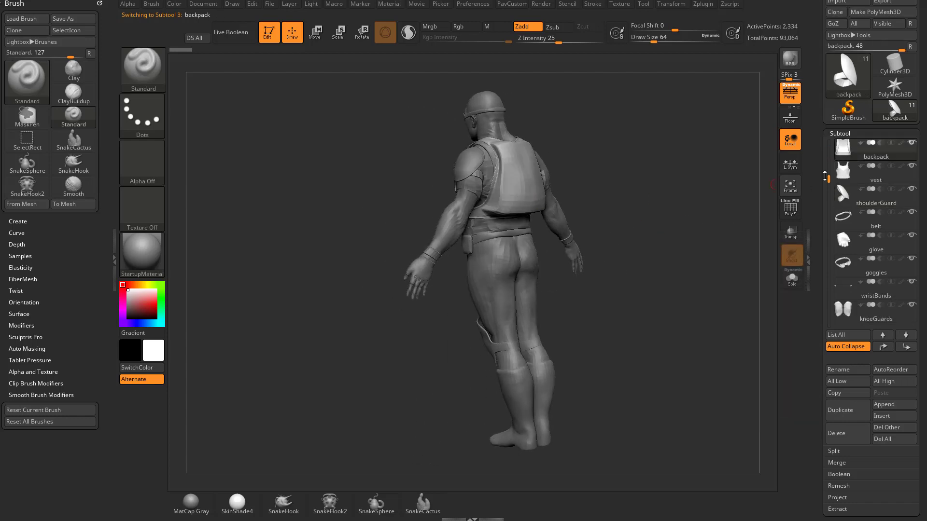
drag(671, 207, 771, 167)
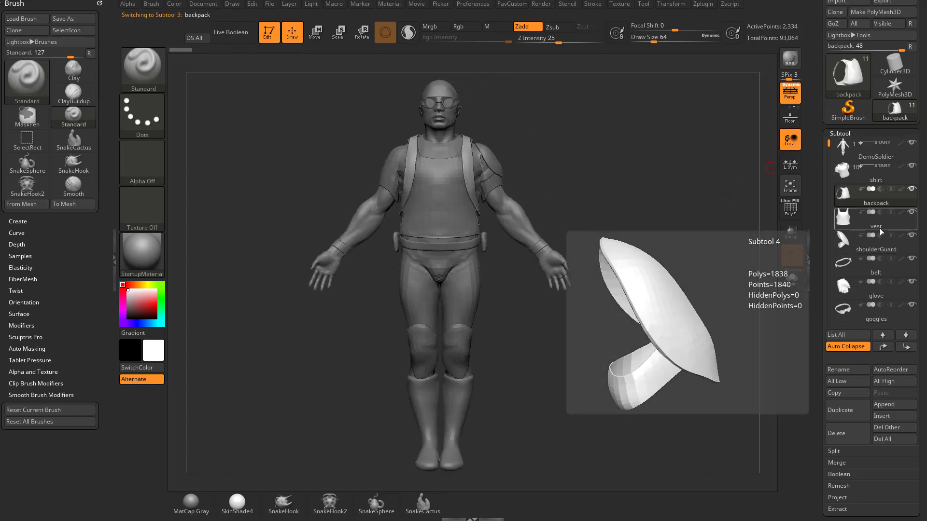
Select the belt directly on the model and make it the start of a new subtool group
alt+drag(604, 264, 615, 251)
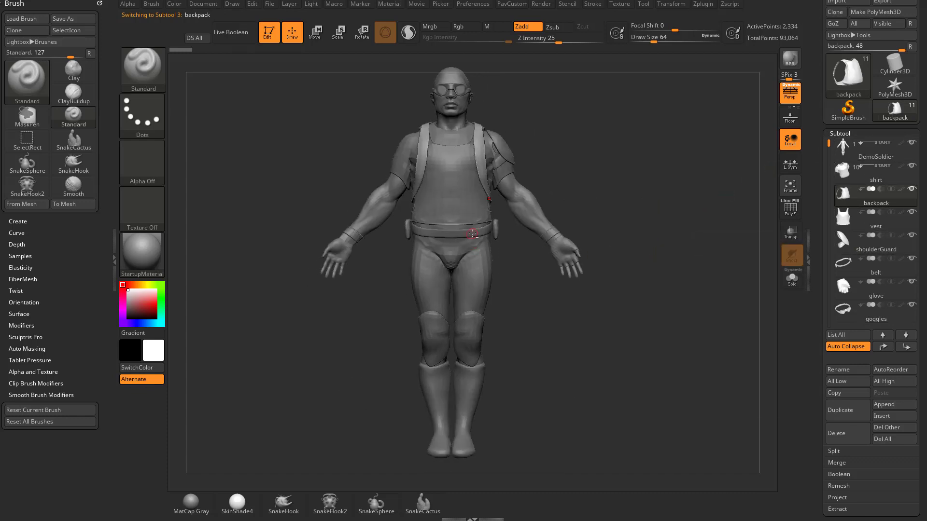
alt+click(472, 233)
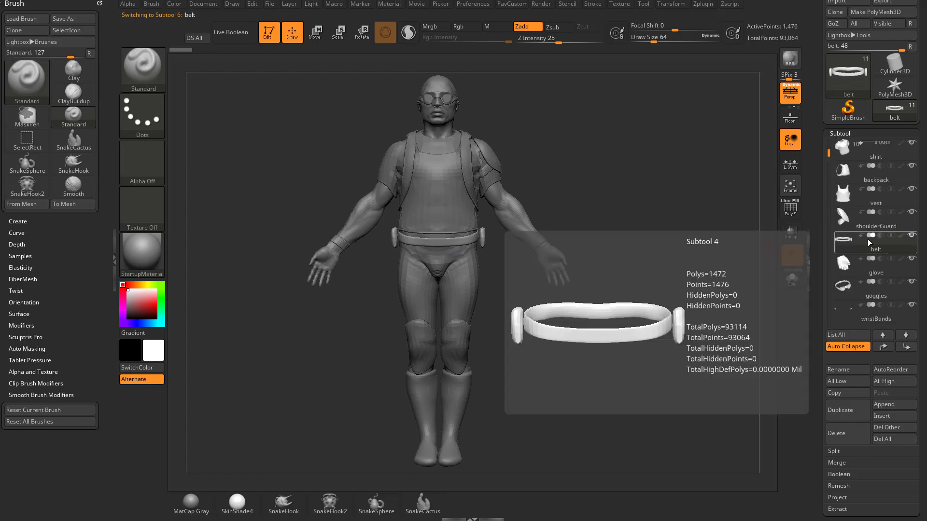
click(861, 236)
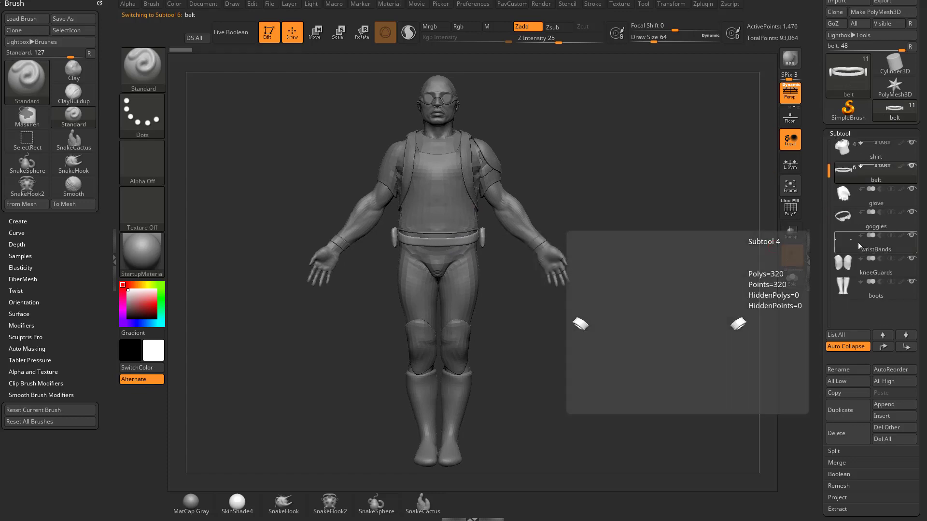
Select the wristBands directly on the model and move them out of the belt group to below shoulderGuard in the shirt group
alt+click(541, 239)
scroll(829, 242, up, 4)
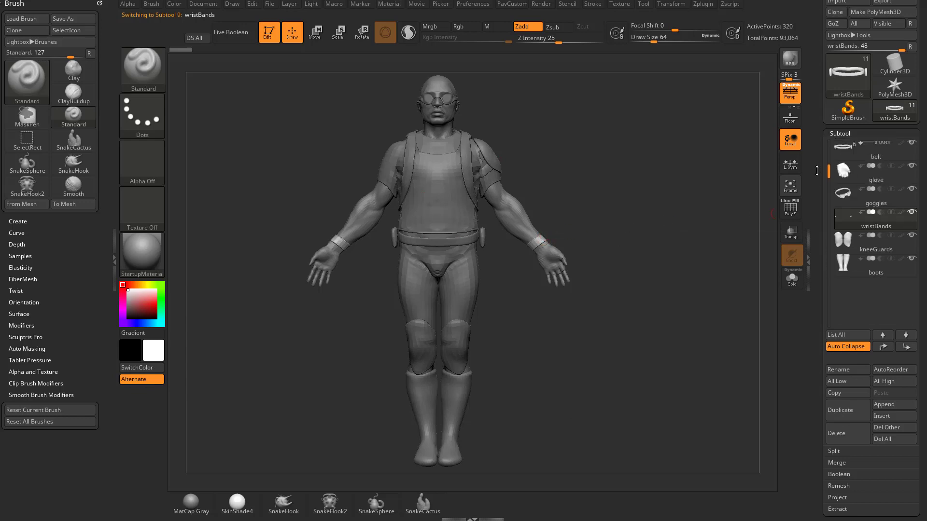
click(884, 351)
click(884, 351)
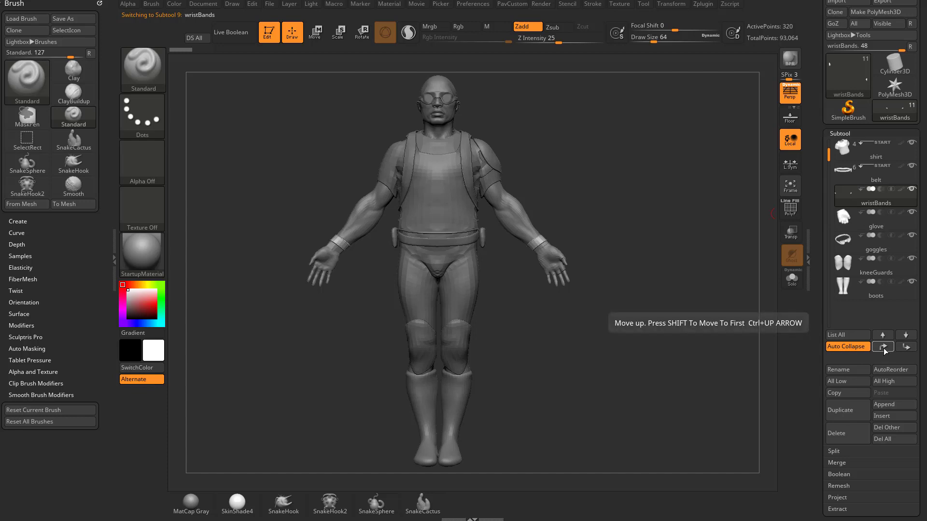
click(884, 351)
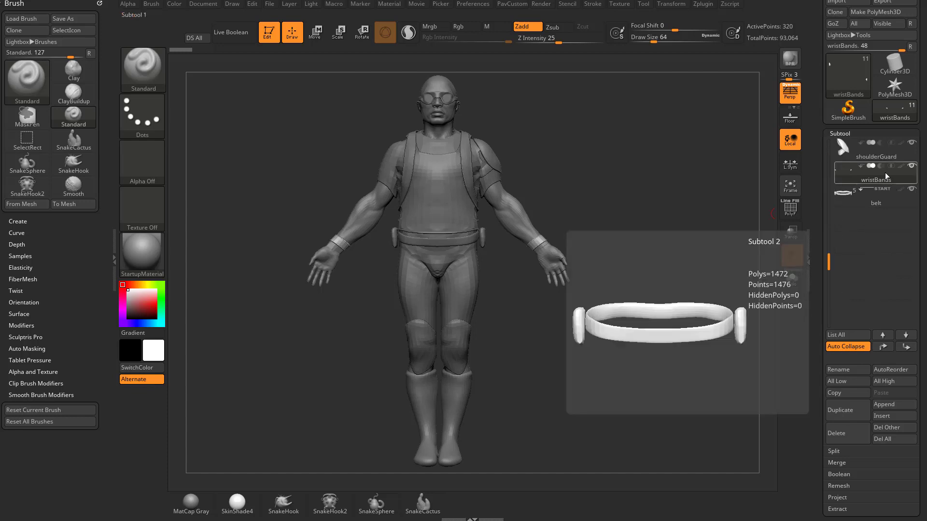
scroll(828, 261, up, 4)
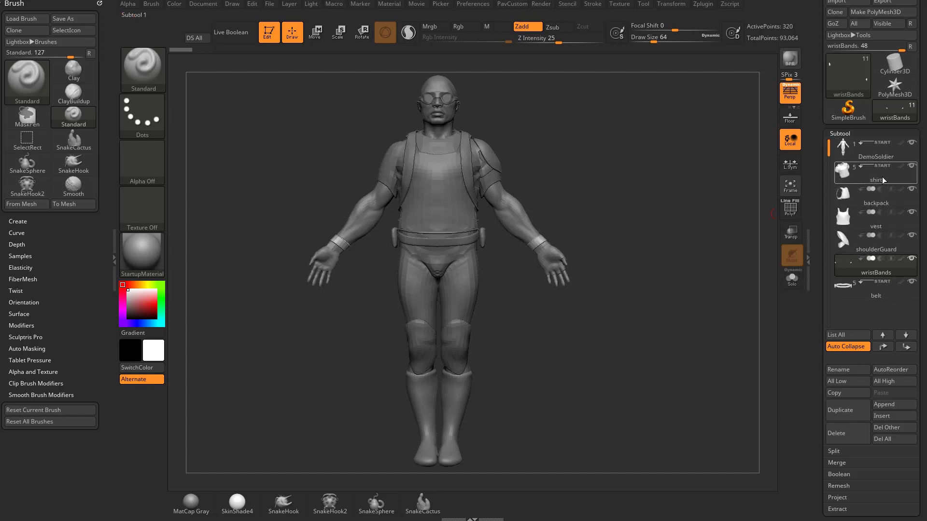
Expand the belt group and move goggles up into the DemoSoldier group, directly below DemoSoldier
click(876, 291)
scroll(887, 304, down, 4)
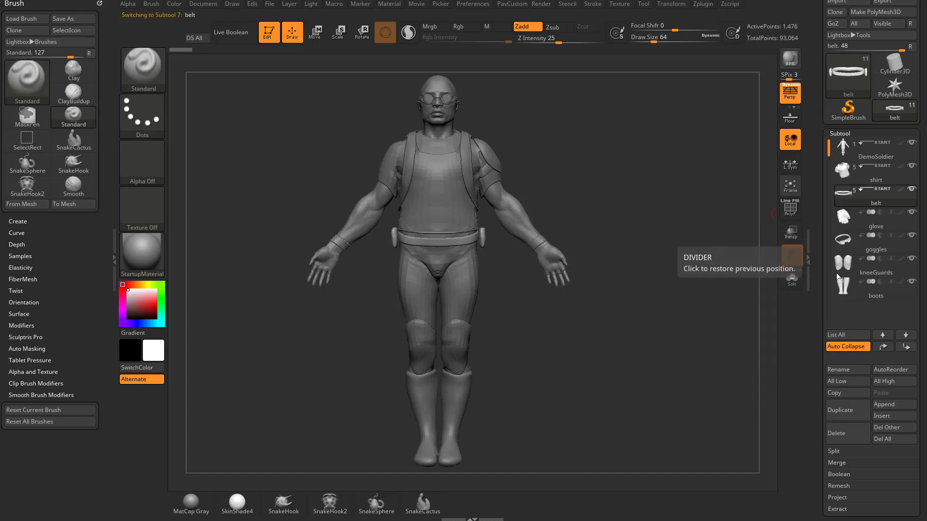
click(880, 251)
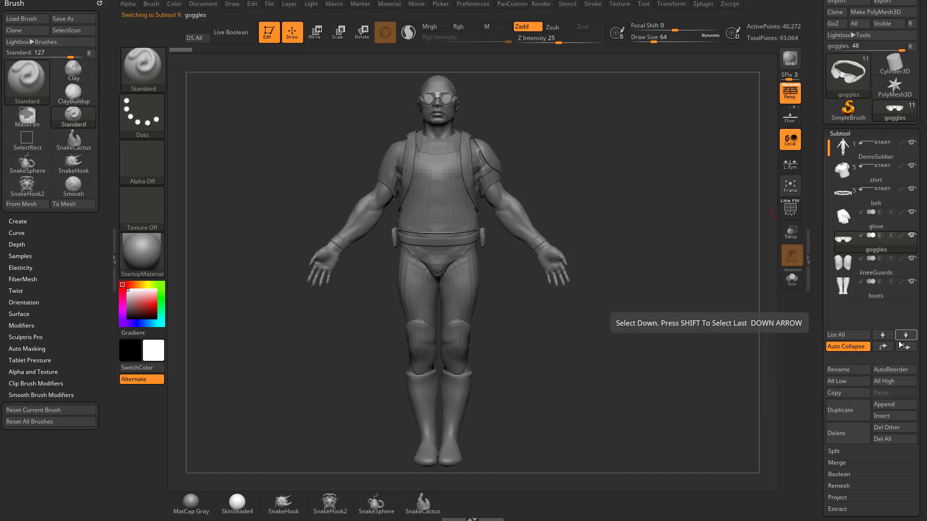
click(883, 348)
click(884, 348)
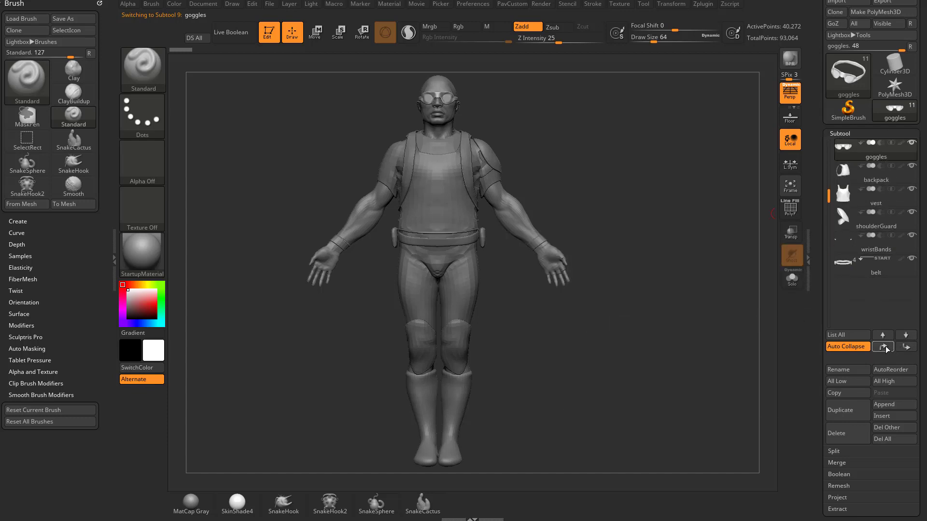
click(884, 347)
click(905, 347)
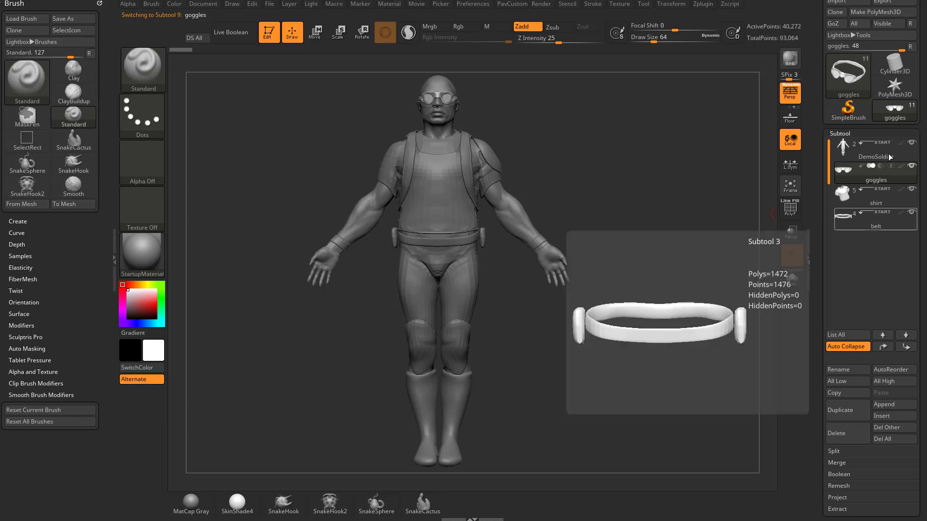
mouse_move(878, 154)
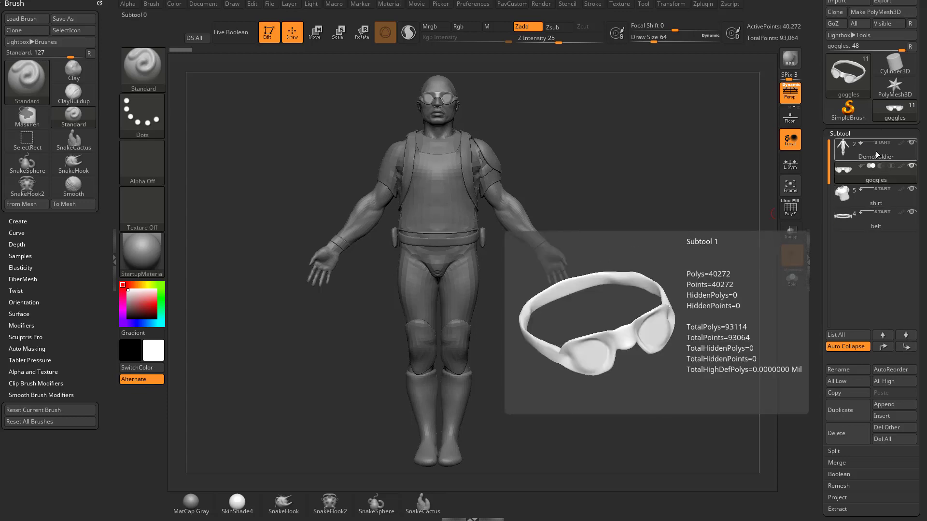
Expand the shirt group and hide the whole DemoSoldier group
click(877, 197)
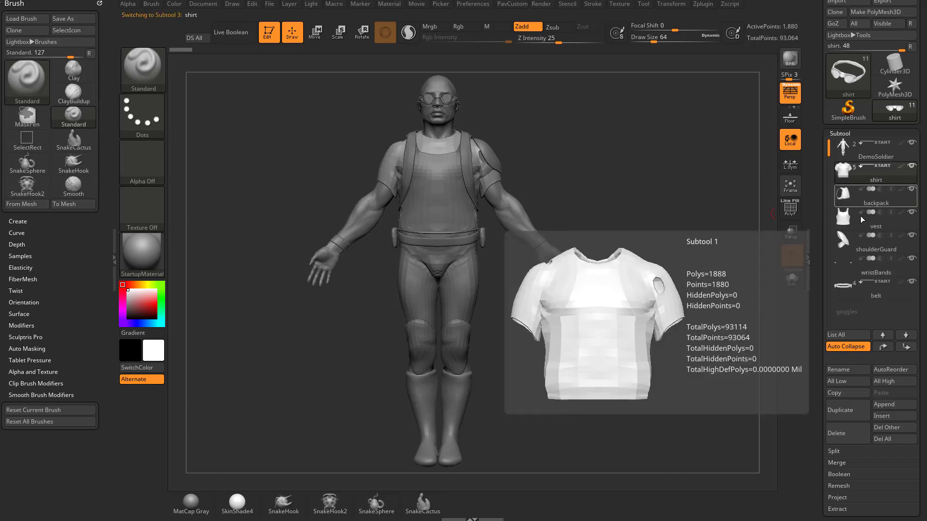
click(911, 142)
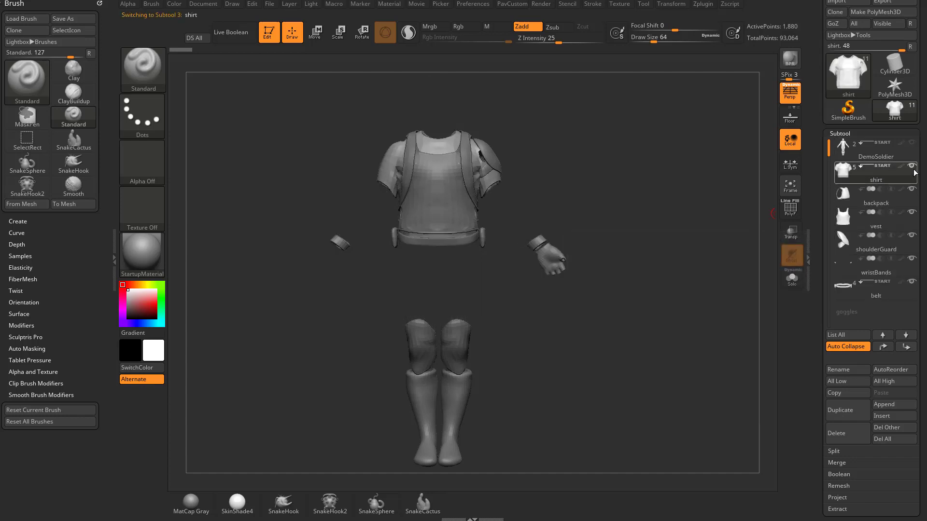
scroll(878, 208, down, 2)
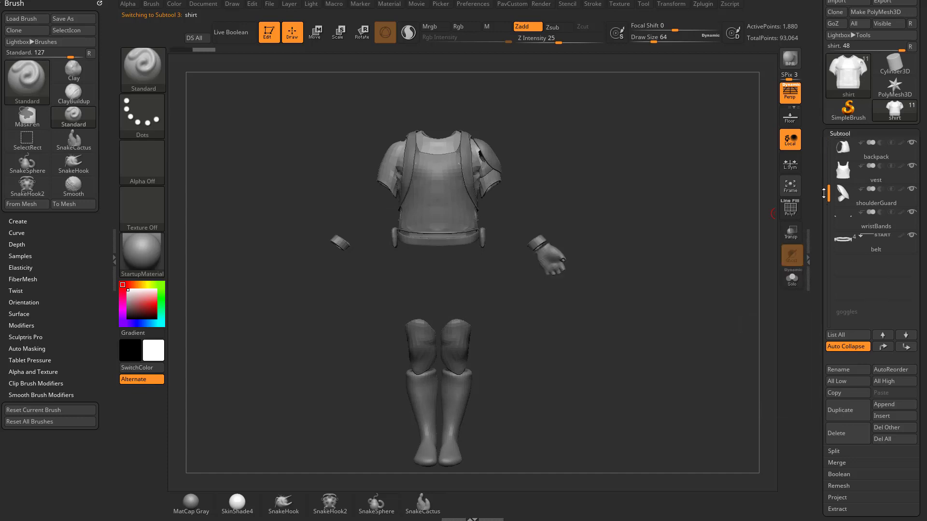
mouse_move(914, 238)
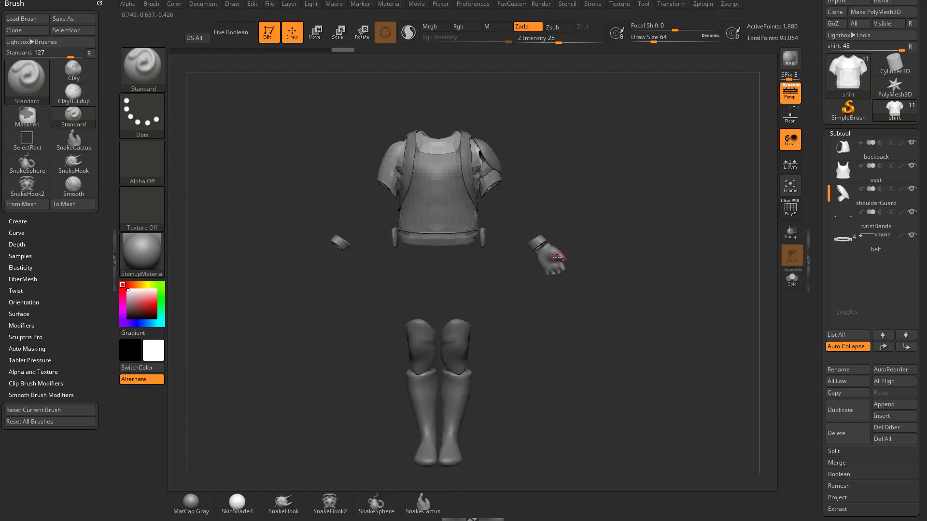
Select the glove directly on the model and move it above belt, into the end of the shirt group
alt+click(557, 257)
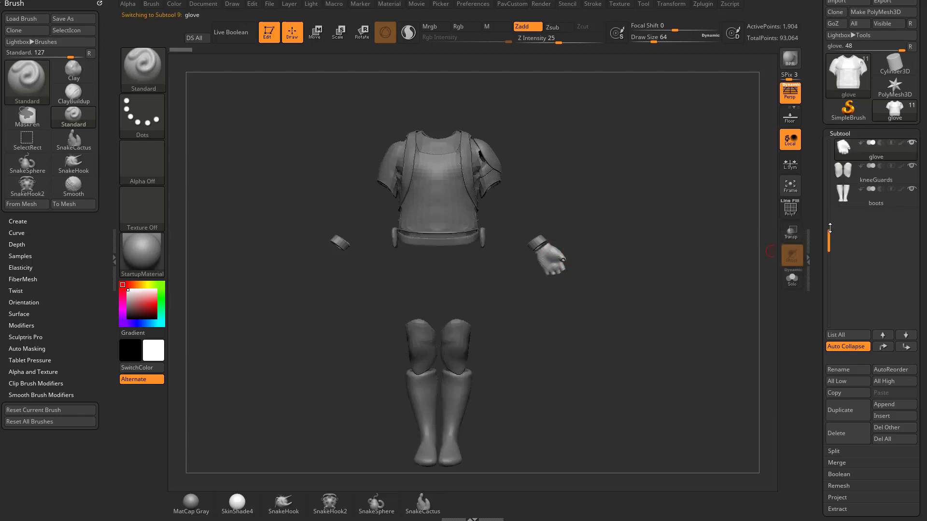
drag(830, 227, 830, 145)
click(883, 347)
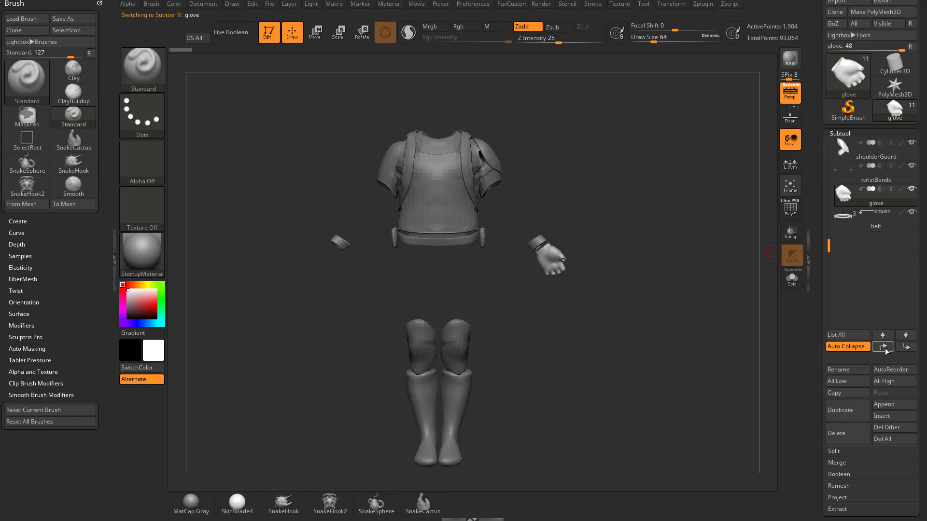
mouse_move(826, 148)
mouse_down()
mouse_move(825, 163)
mouse_move(826, 145)
mouse_up()
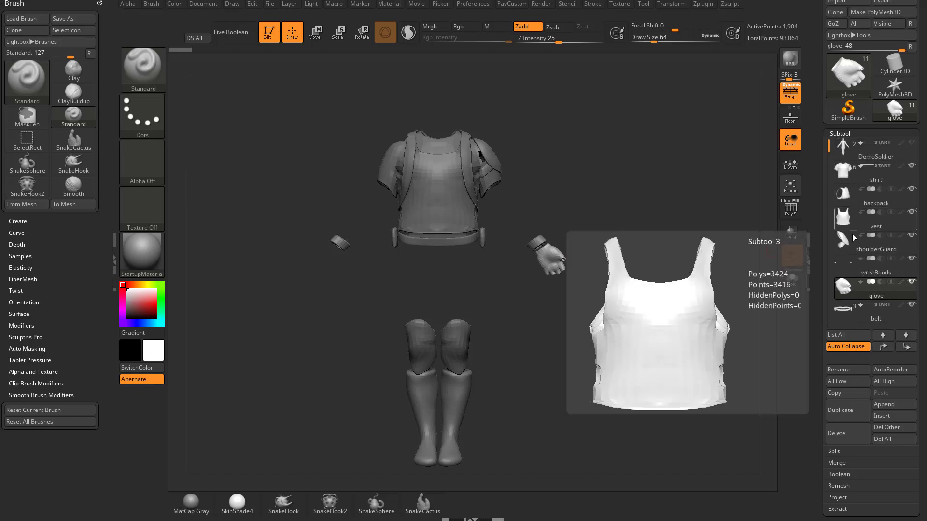
Save the tool to the Desktop as a ZTool file named test
drag(817, 275, 818, 202)
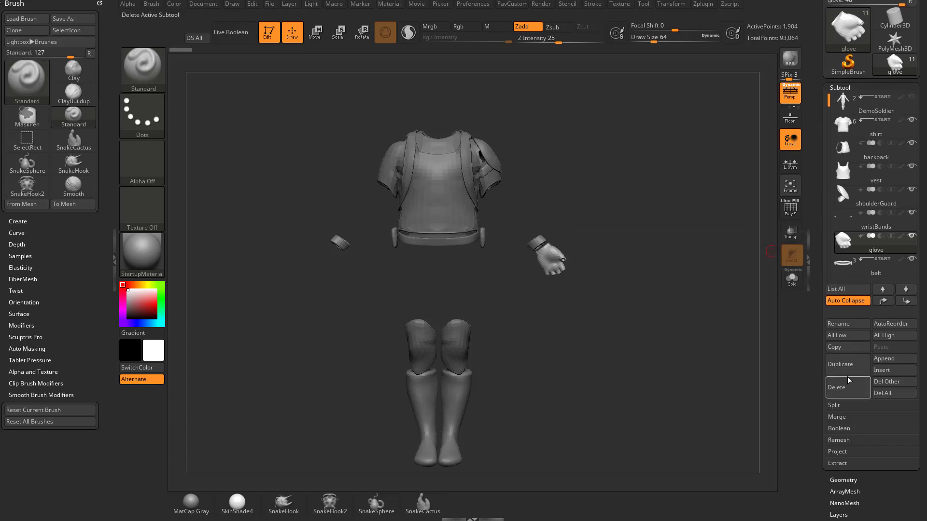
scroll(900, 216, up, 3)
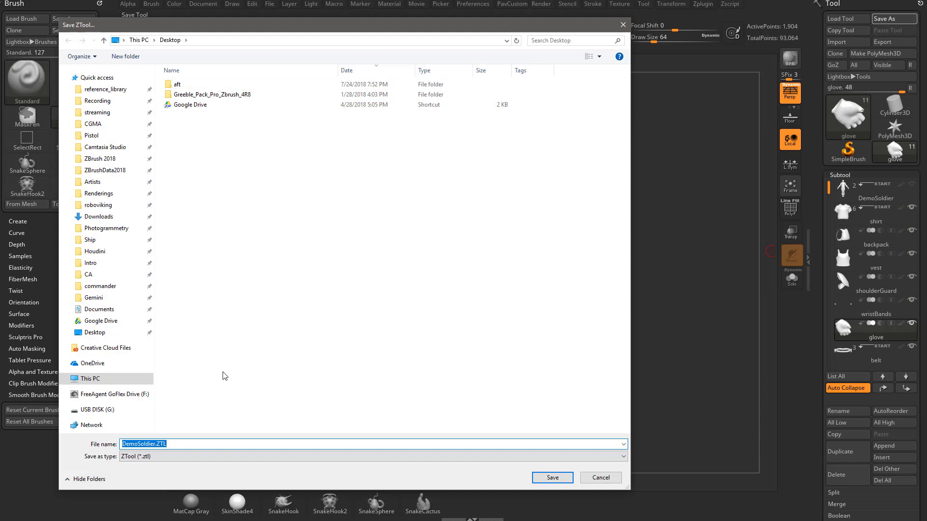
text(test)
key(Return)
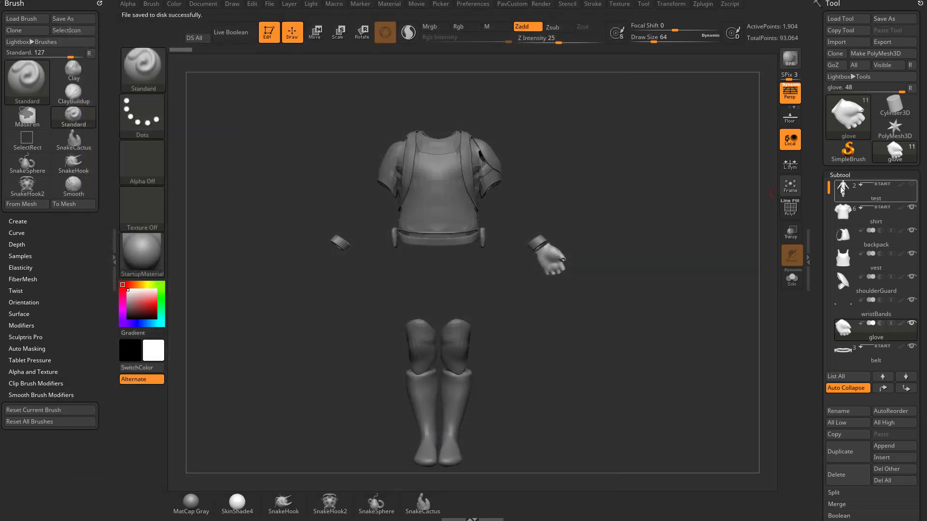
Select the test subtool and insert a PolyMesh3D star directly below it in its group
click(874, 198)
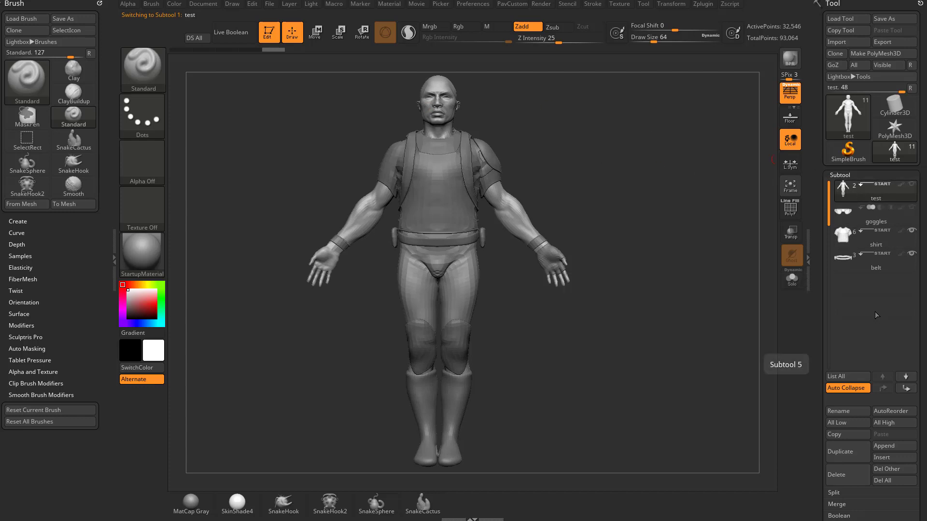
scroll(824, 314, down, 3)
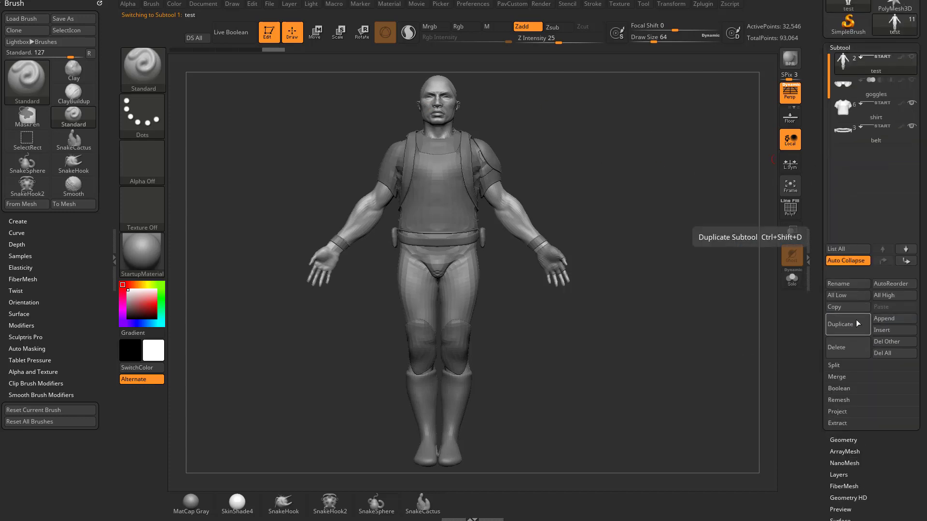
click(885, 319)
click(885, 331)
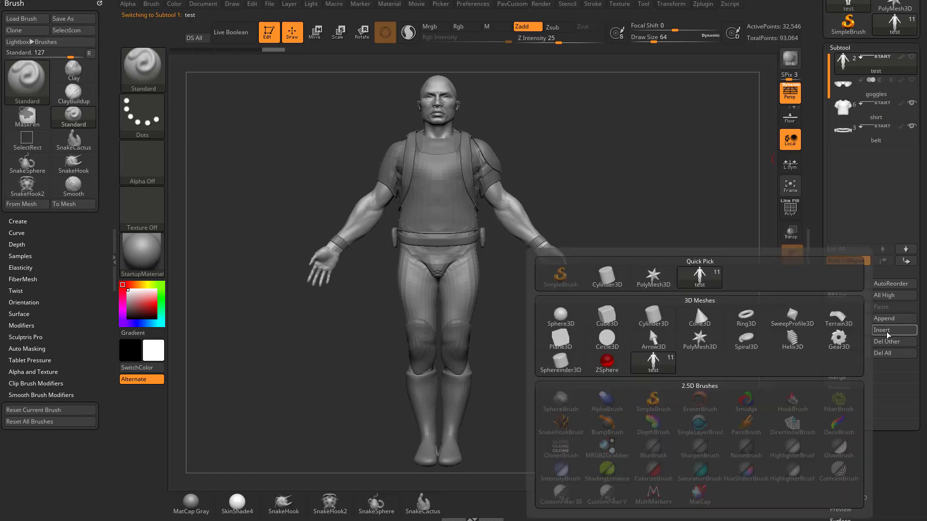
click(700, 338)
scroll(886, 178, up, 3)
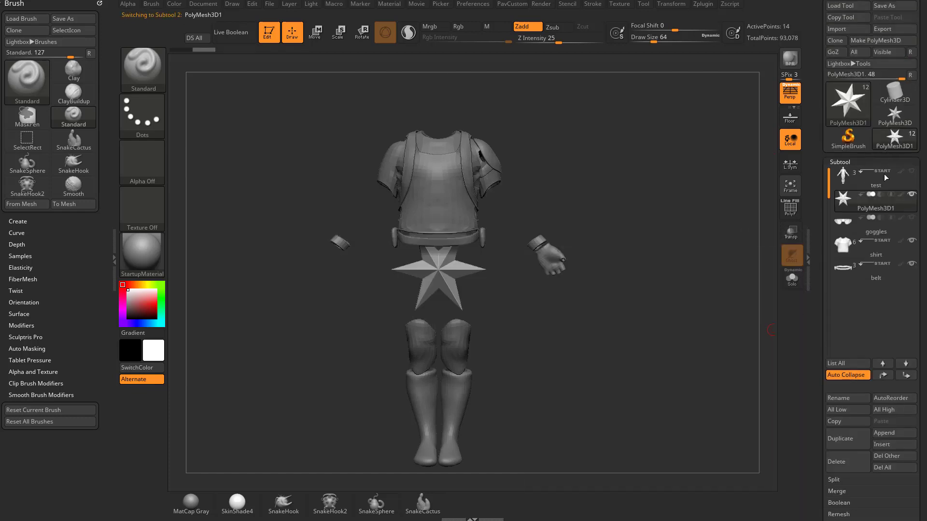
Move the PolyMesh3D1 star above test to the start of the subtool list, keeping its name
click(882, 363)
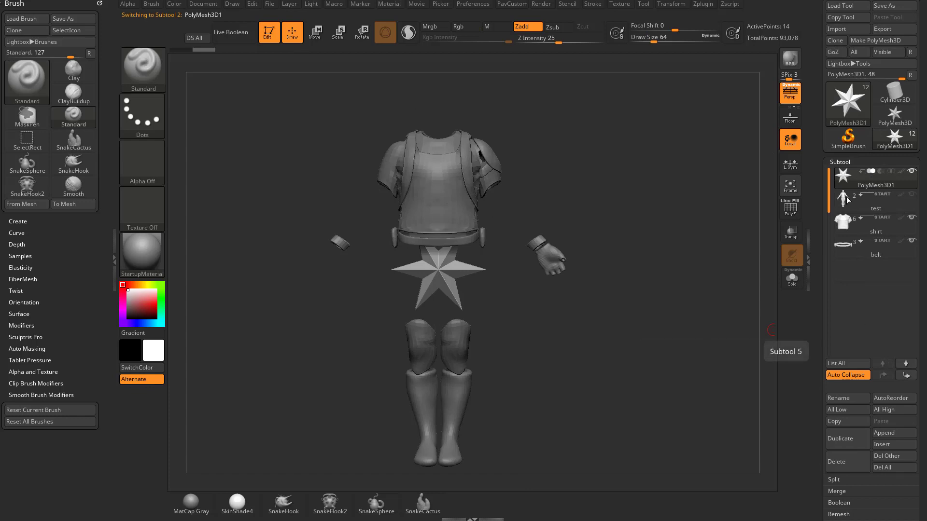
mouse_move(847, 185)
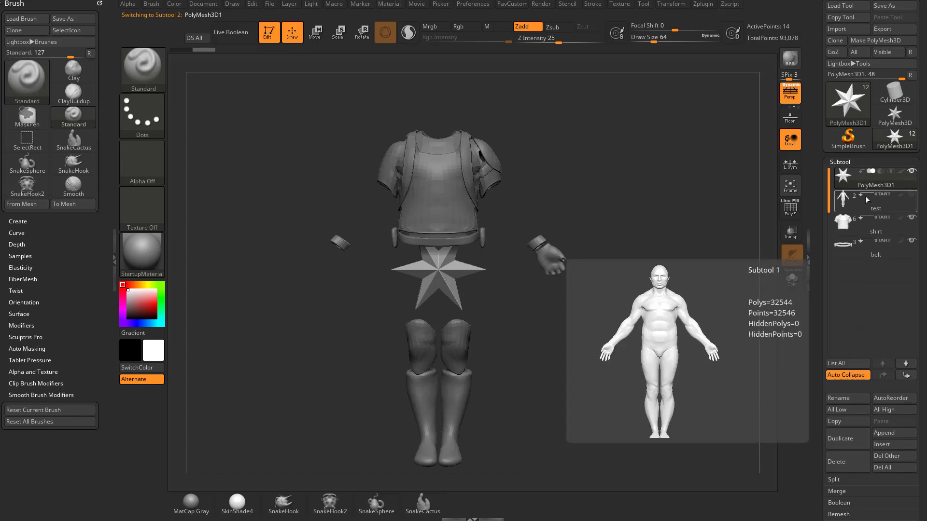
click(843, 399)
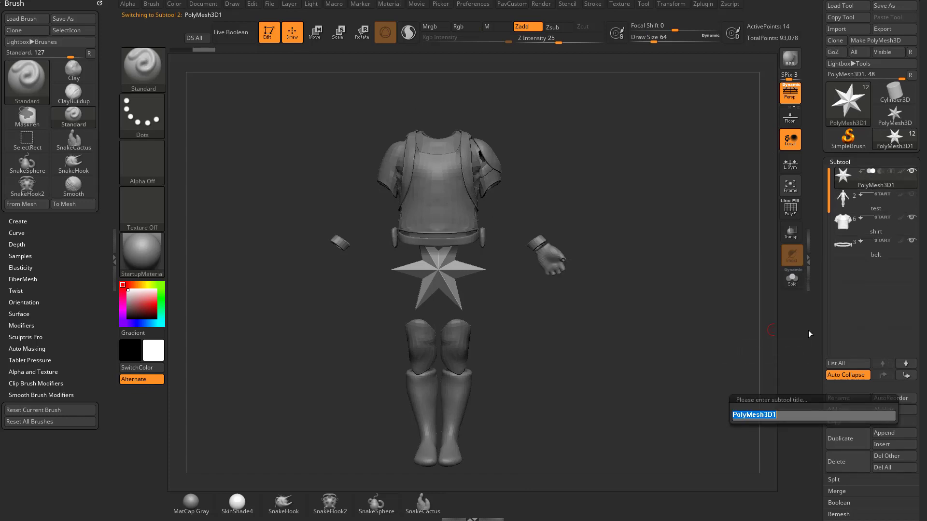
key(Return)
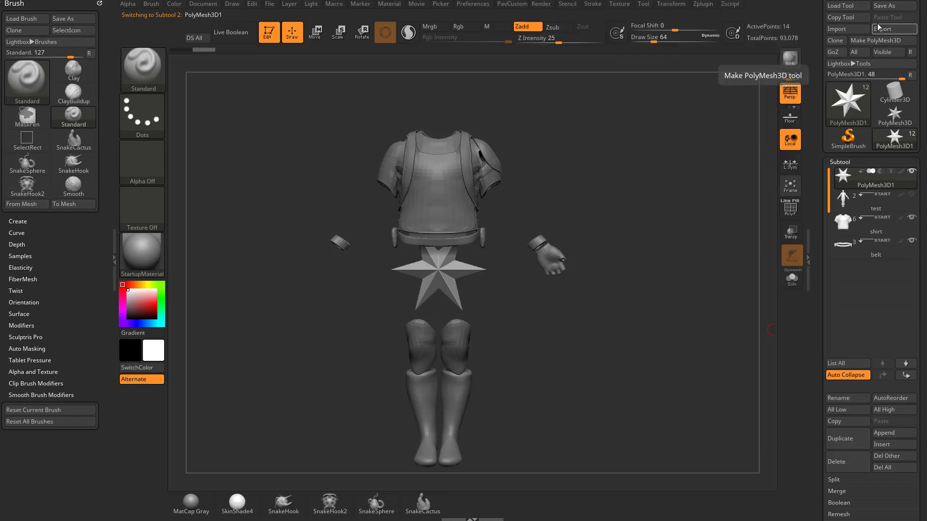
Save the tool to the Desktop as a ZTool file named test02
click(885, 7)
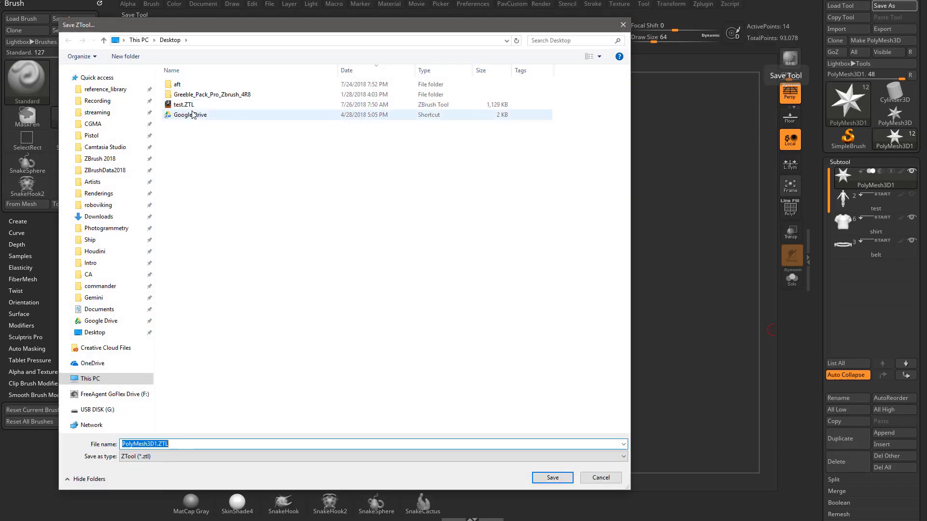
text(test02)
key(Return)
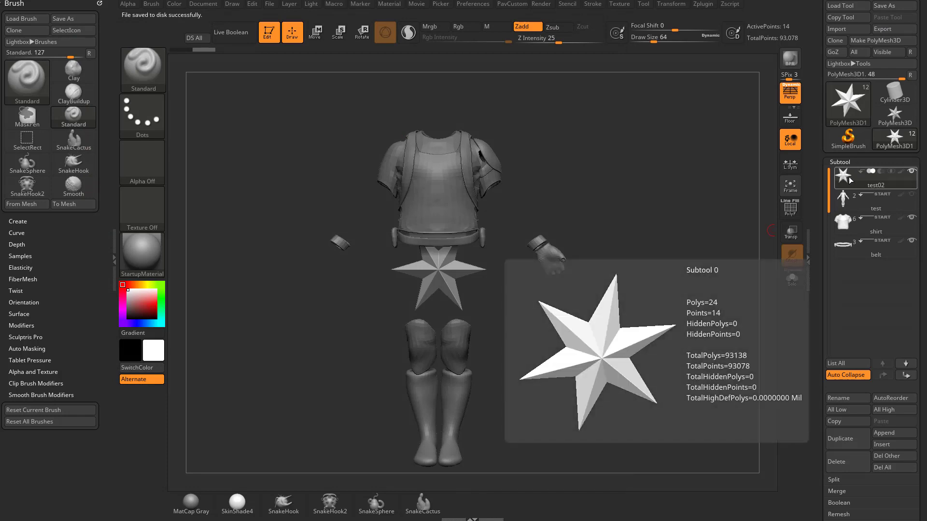
Select the test subtool to expand its group in the subtool list
mouse_move(862, 235)
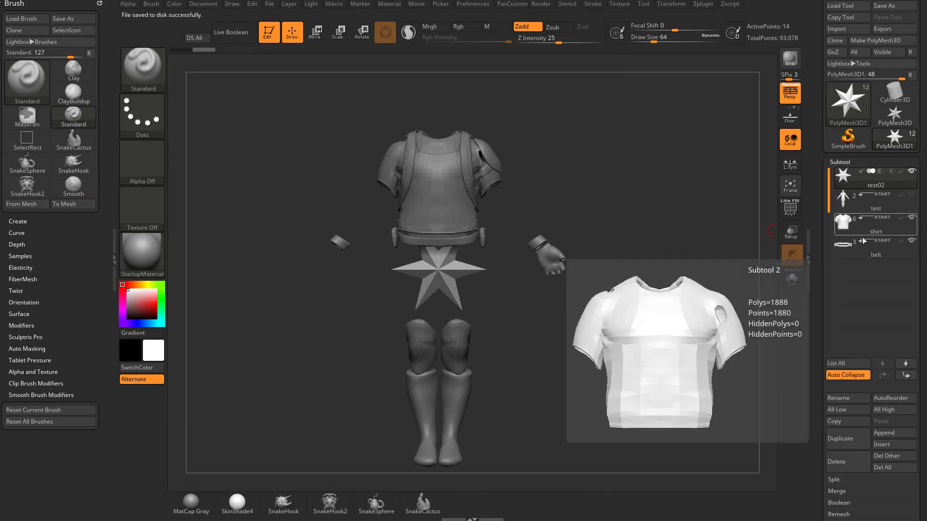
click(876, 207)
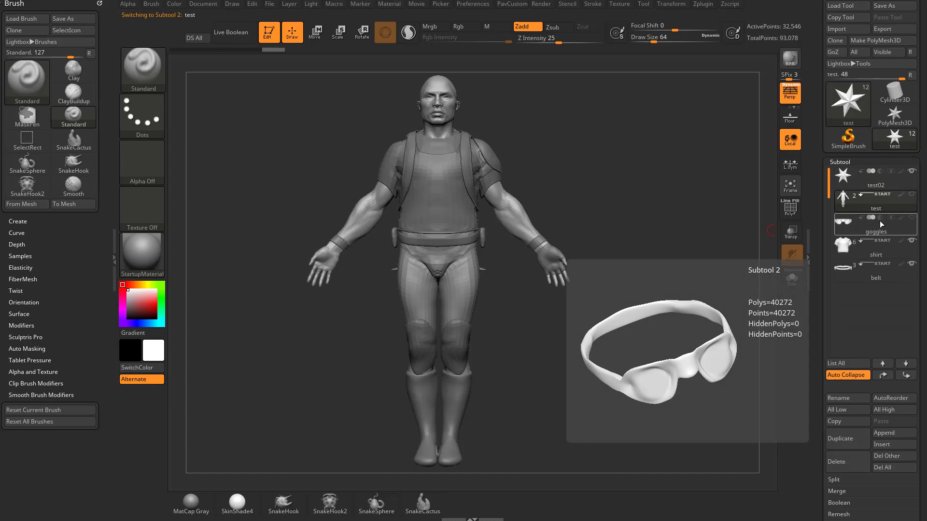
mouse_move(877, 208)
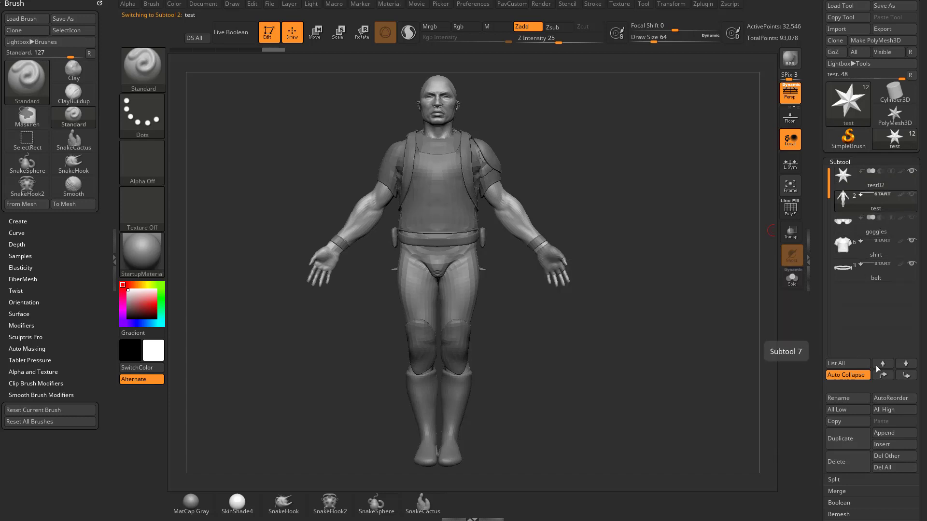
Rename the test body subtool as Body, and reselect the test02 star at the start of the list
click(851, 396)
text(Body)
key(Return)
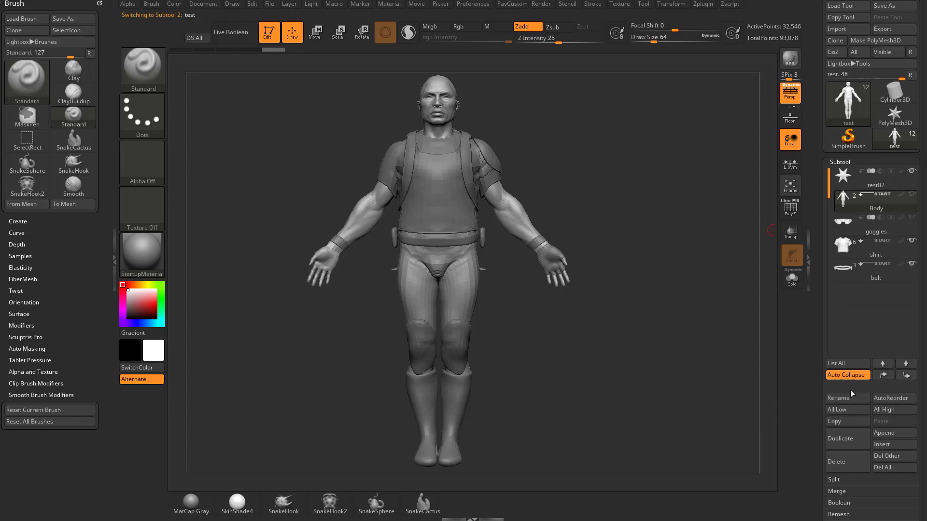
click(879, 183)
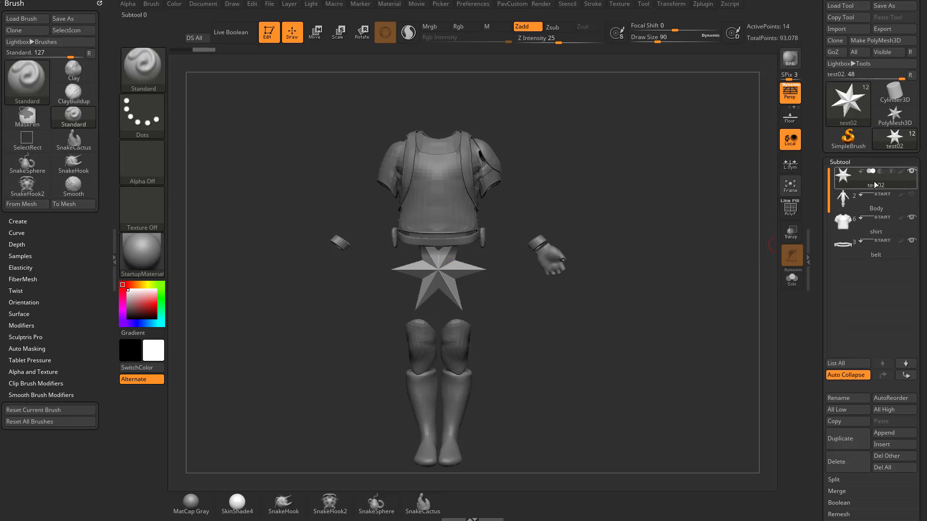
Insert a PolyMesh3D star from the Body subtool, move it directly above Body, and make it the start of that group
click(882, 206)
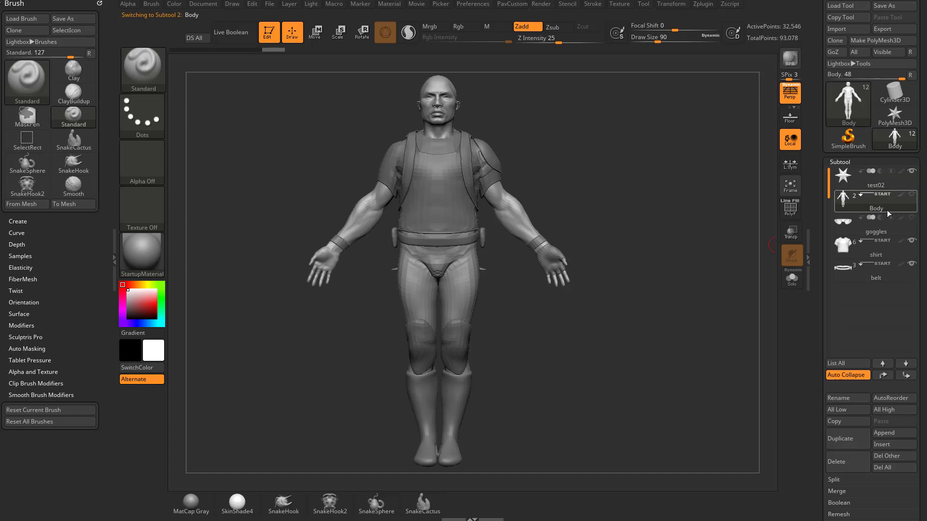
click(883, 445)
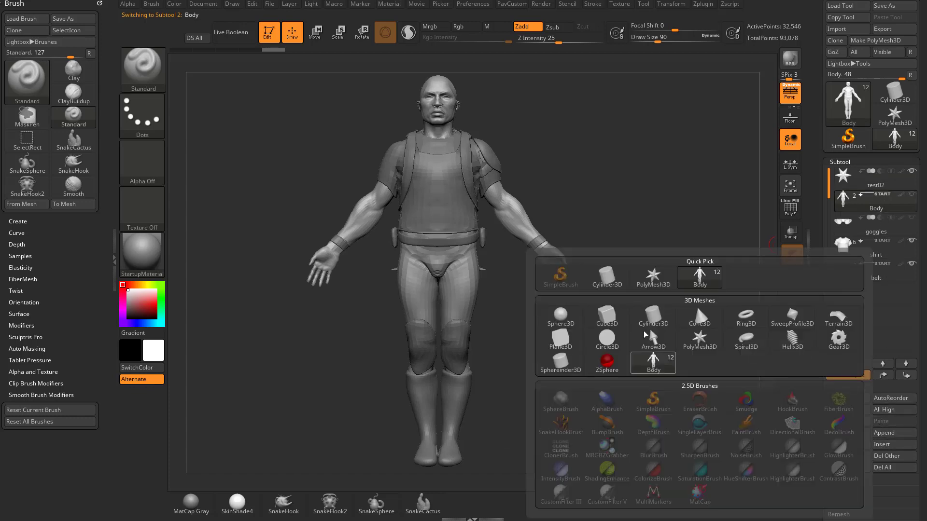
click(720, 349)
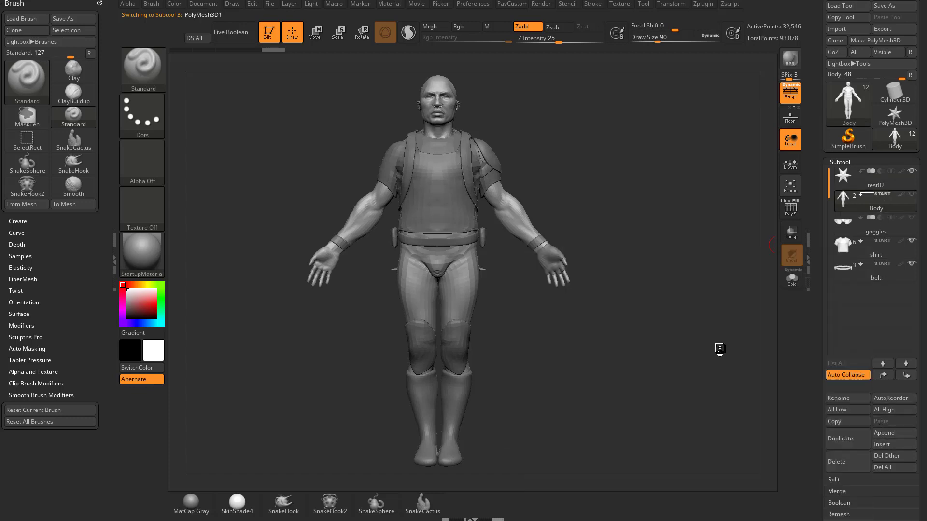
click(882, 375)
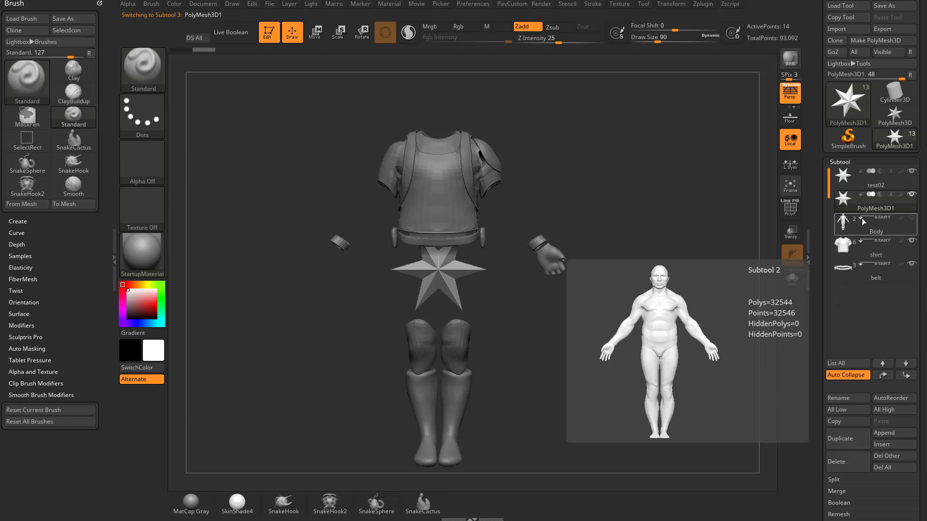
click(862, 199)
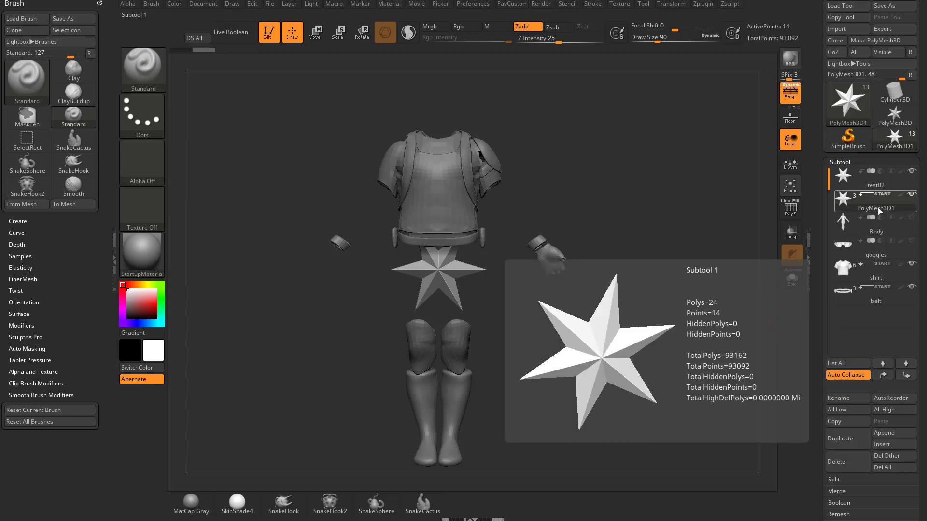
Rename the star heading the Body and goggles group as BodyMain
click(841, 398)
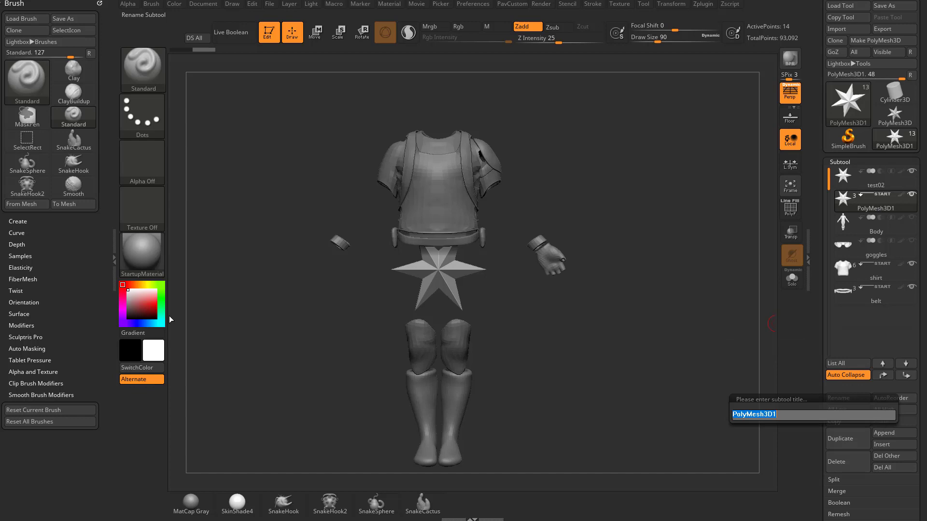
text(BodyMain)
key(Return)
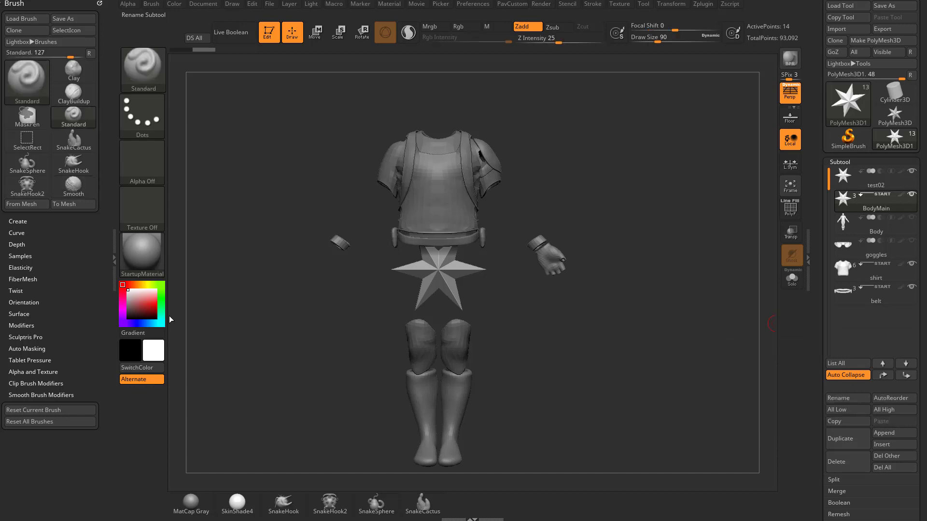
Fill the BodyMain star with bright green (R 23, G 255, B 0)
click(162, 298)
click(155, 304)
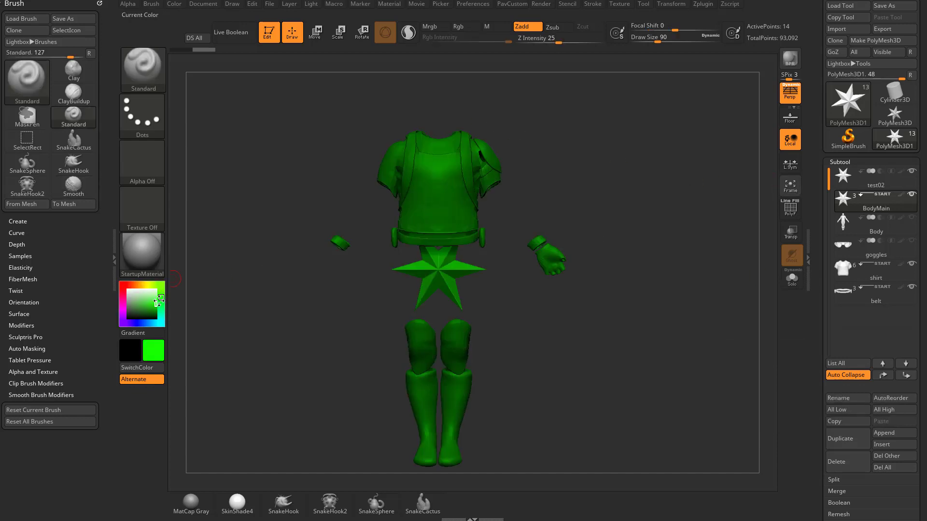
click(173, 6)
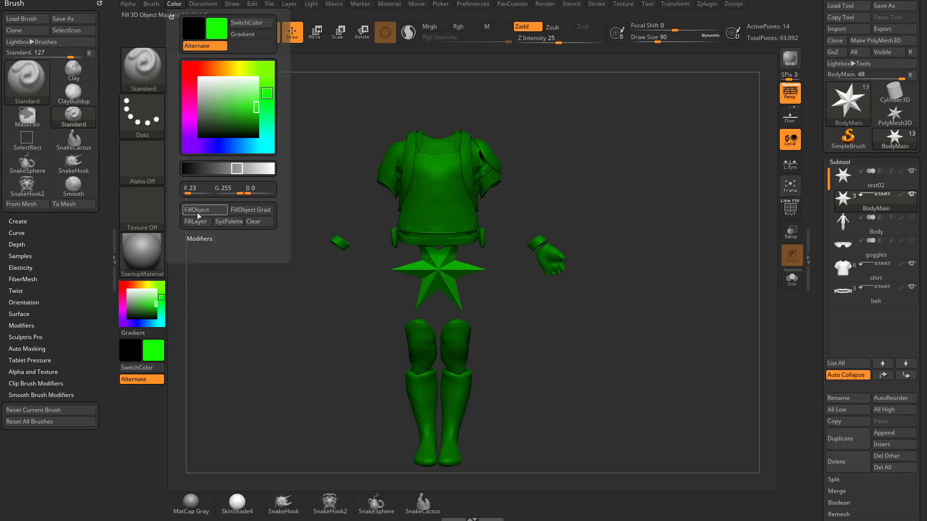
click(199, 211)
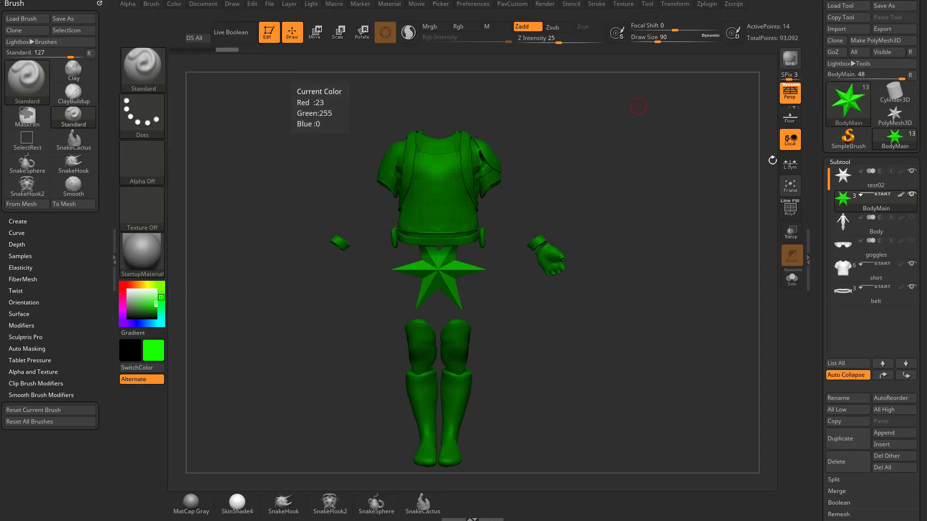
Insert a PolyMesh3D star from the shirt subtool, move it above shirt, and make it the start of the shirt group
click(876, 274)
click(893, 433)
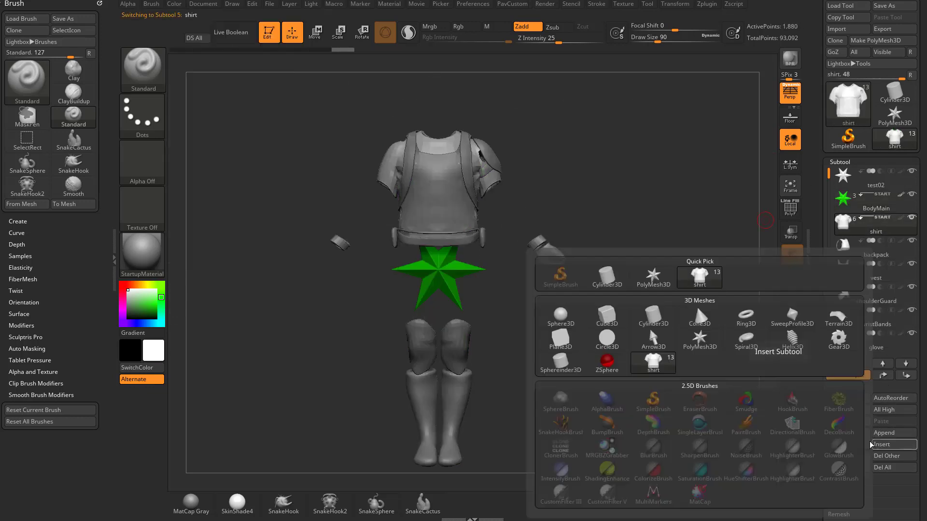
click(700, 339)
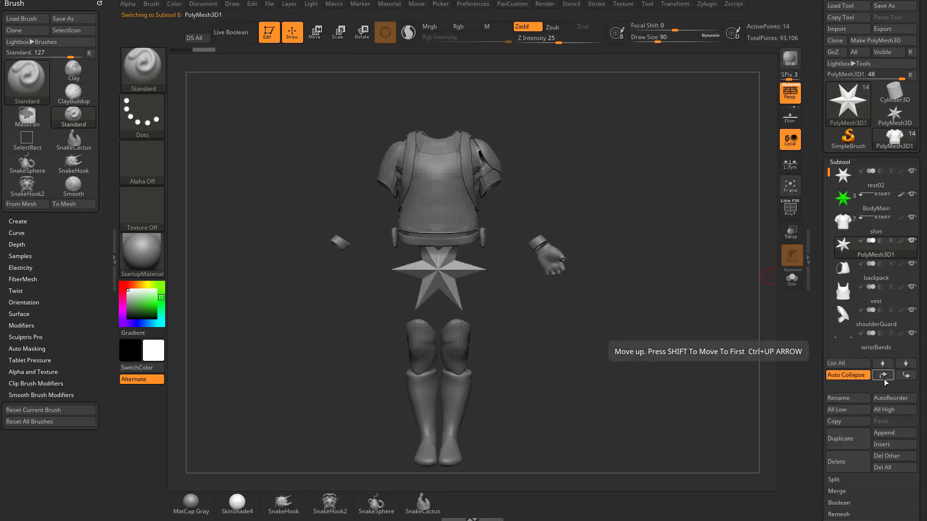
mouse_move(877, 200)
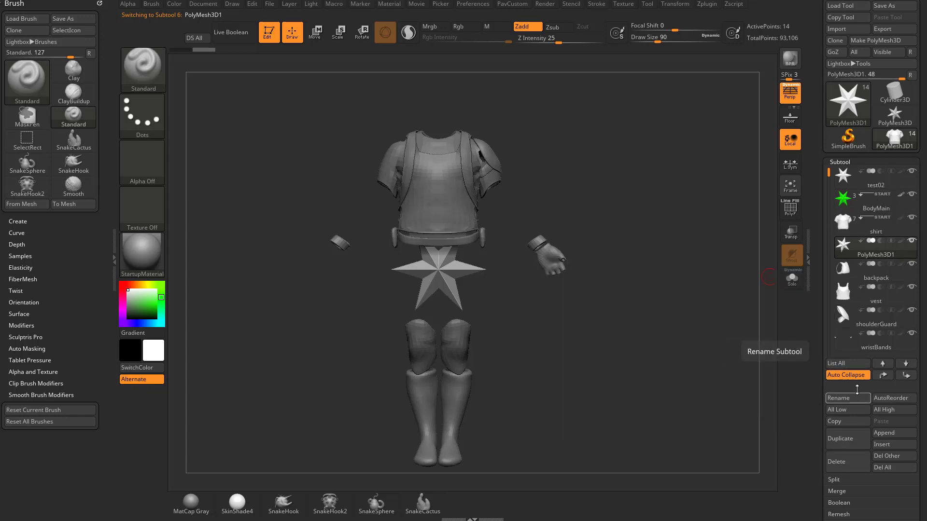
click(883, 363)
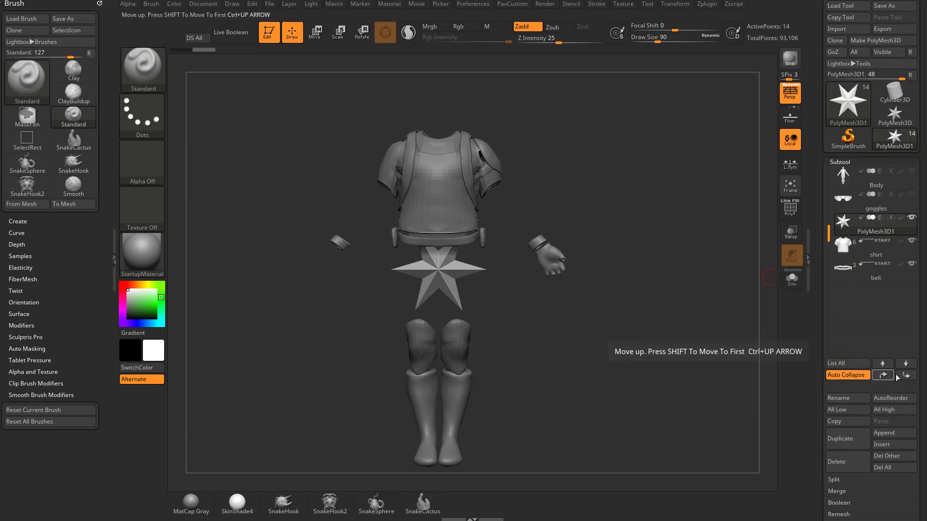
scroll(867, 224, down, 2)
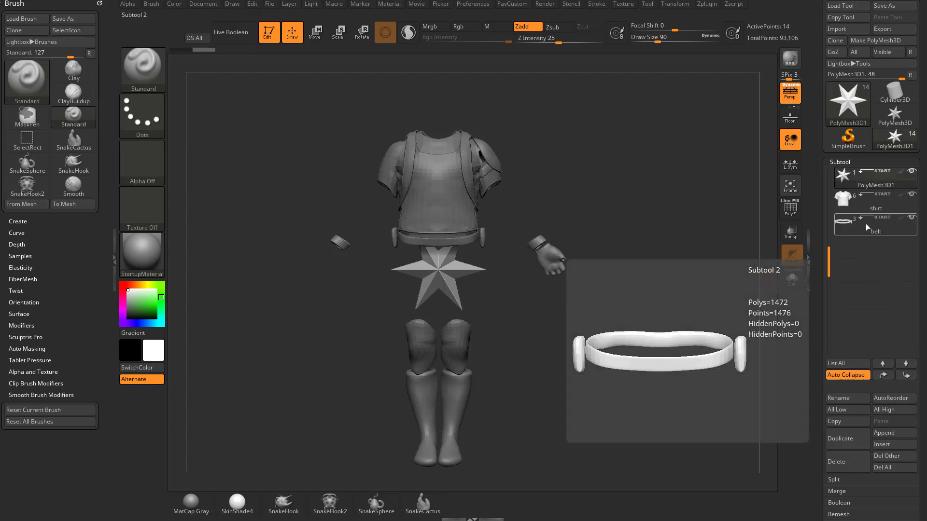
mouse_move(866, 200)
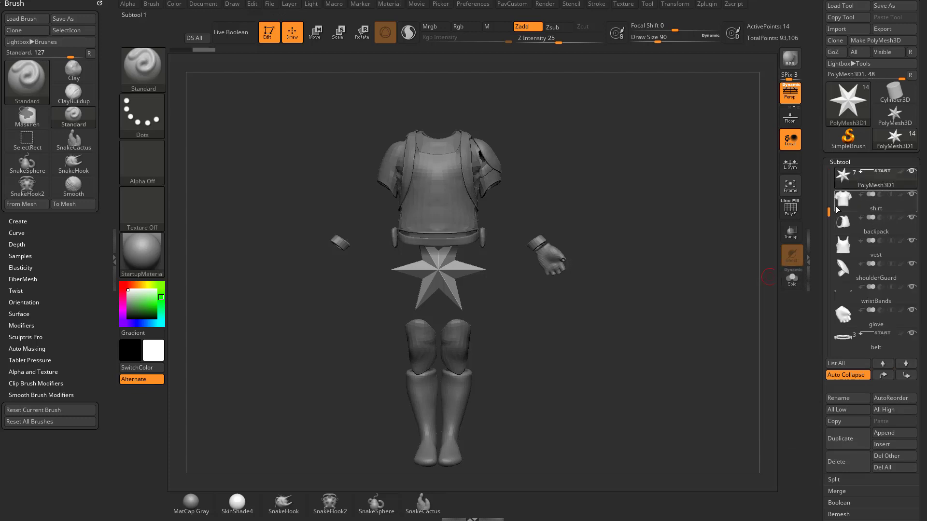
Rename the star heading the shirt group as Upperbody and fill it with red
drag(829, 208, 824, 170)
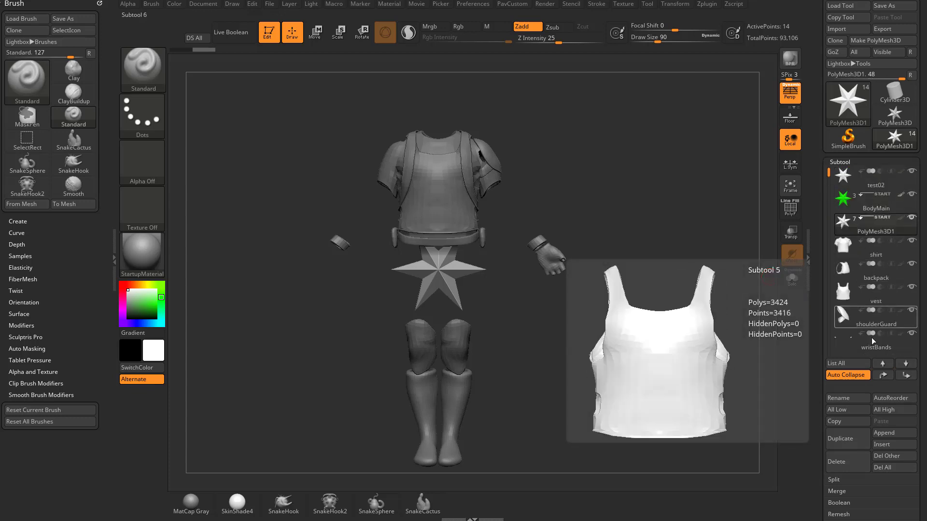
click(845, 399)
text(Upperbody)
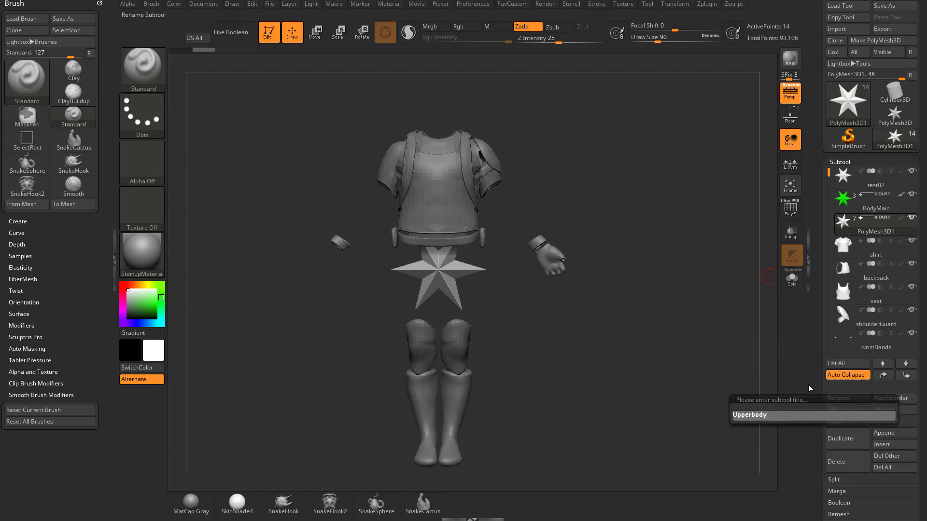
key(Return)
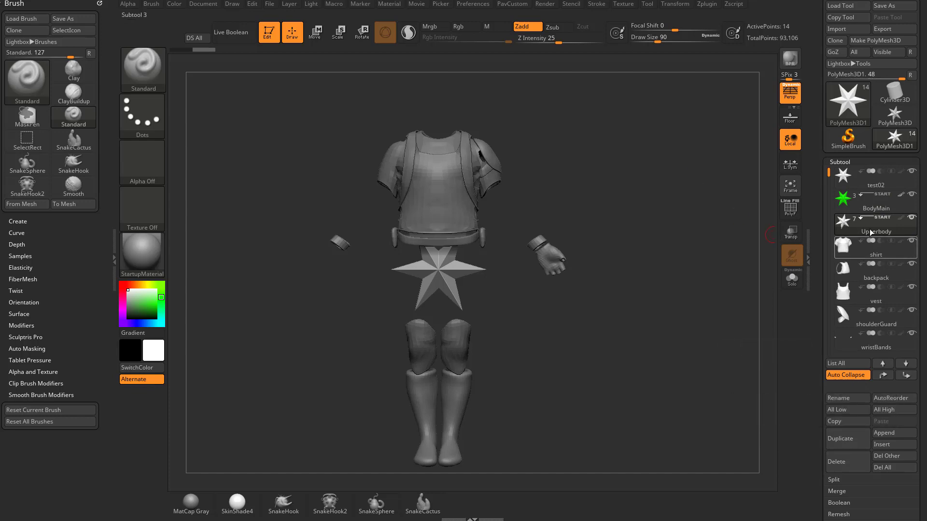
click(122, 285)
click(173, 4)
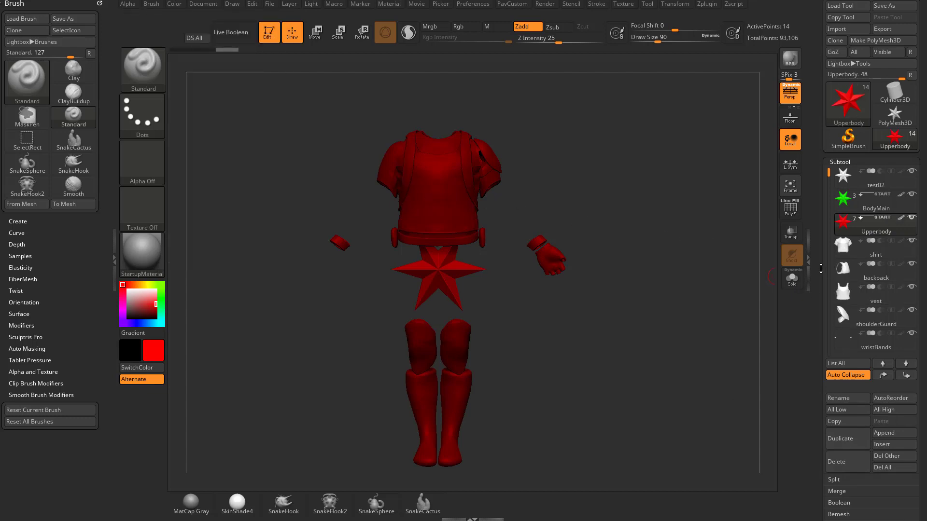
Duplicate the Upperbody star, move the copy between glove and belt, and make it the start of the belt group
drag(821, 269, 821, 181)
click(843, 351)
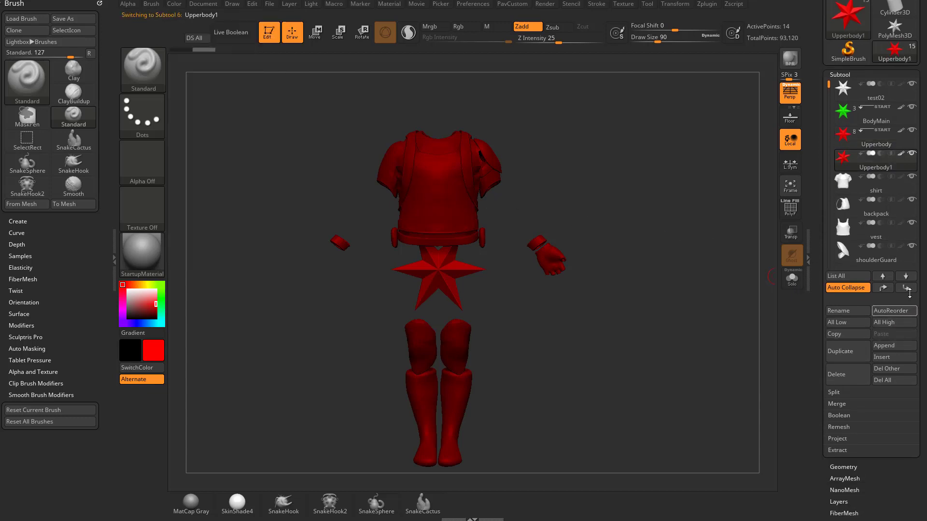
click(907, 288)
click(906, 288)
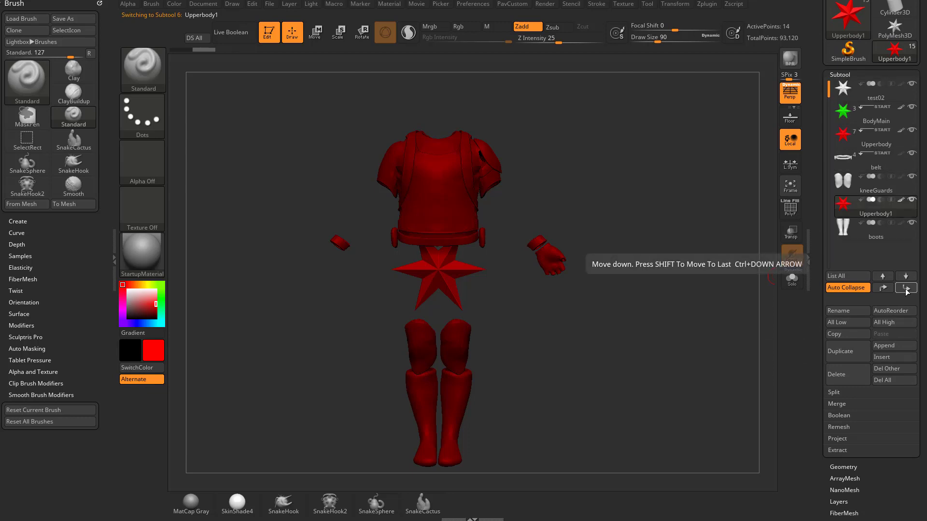
click(885, 289)
click(884, 290)
click(884, 289)
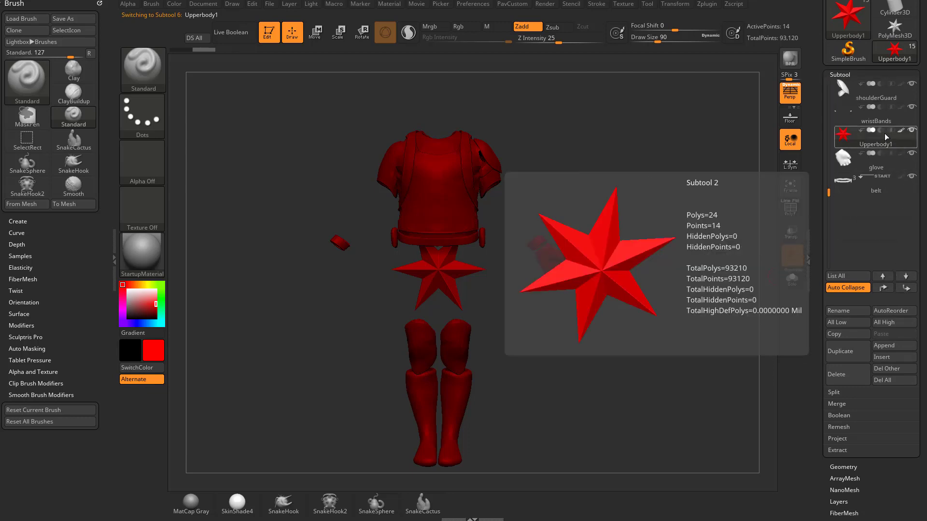
click(906, 276)
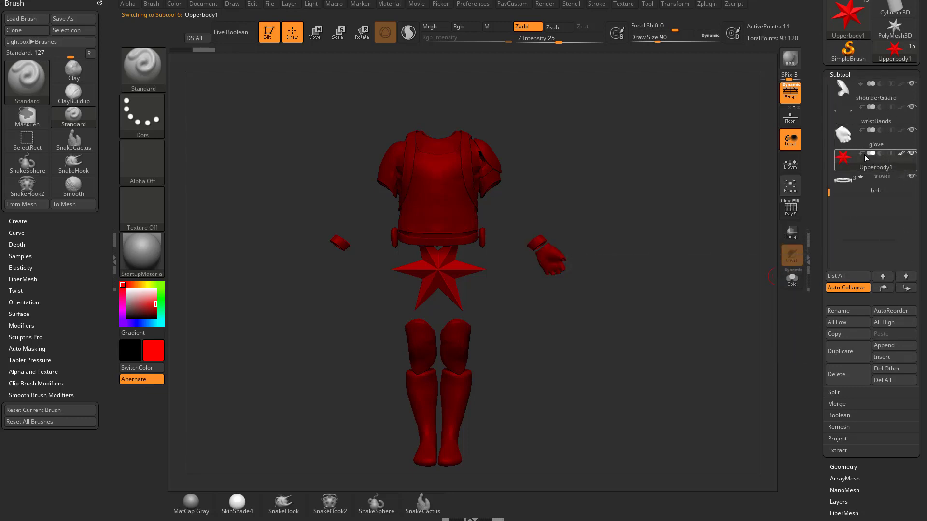
scroll(867, 174, down, 3)
scroll(839, 230, up, 3)
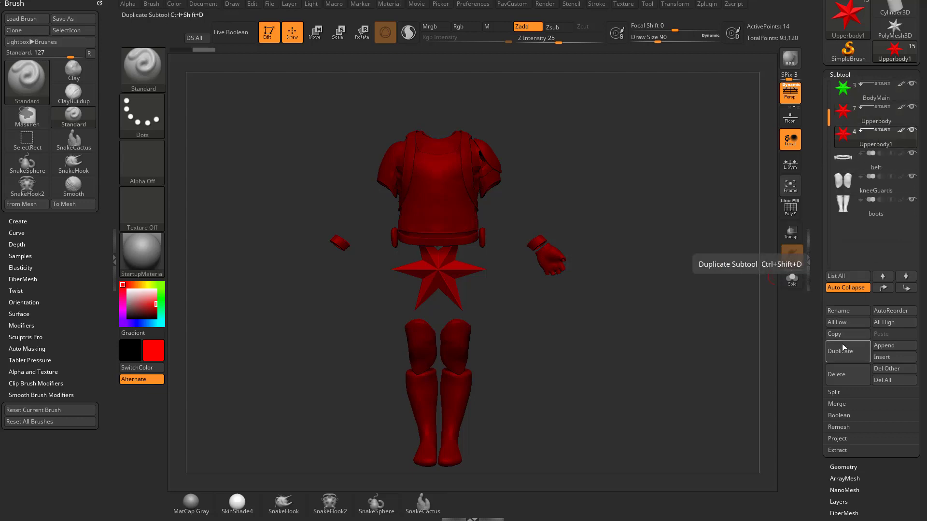
Rename the star heading the belt group as Lowerbody
click(840, 312)
text(Lowerbody)
key(Return)
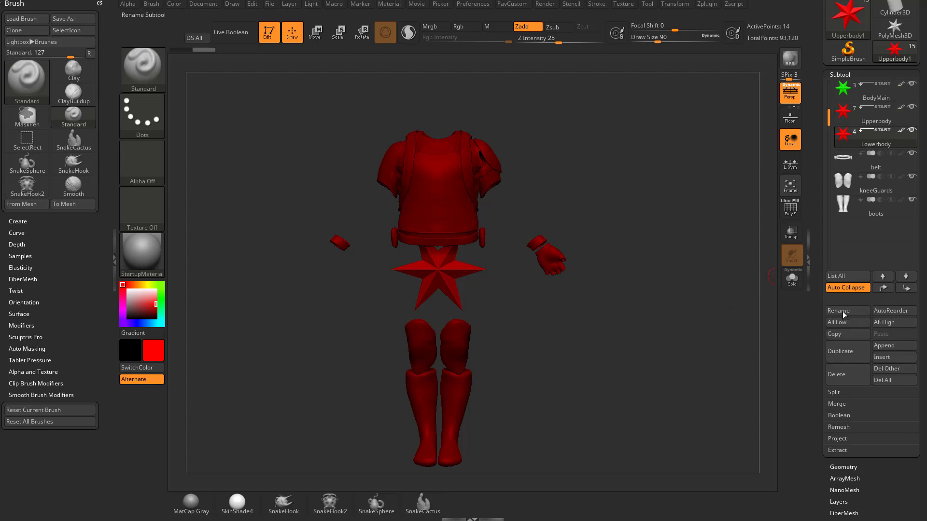
Look over the thumbnails of all subtools in the quick-selection popup
drag(819, 190, 820, 290)
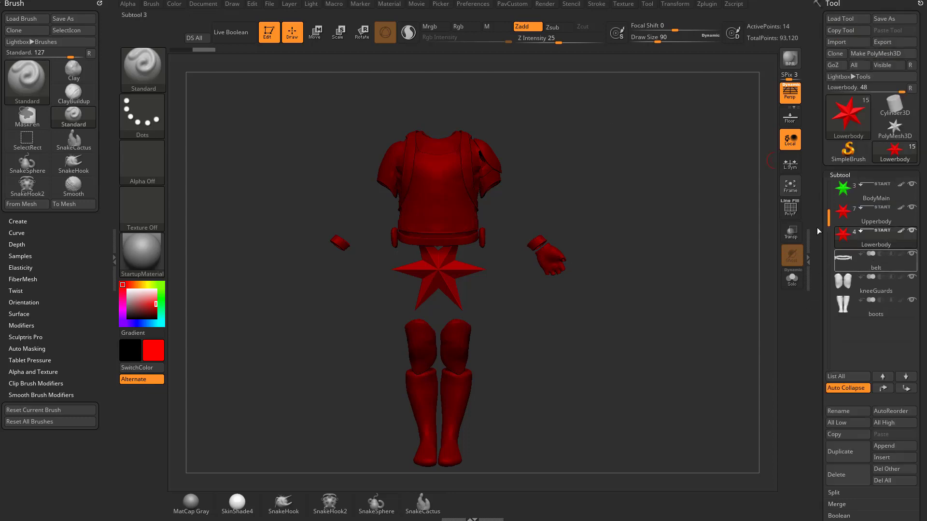
key(n)
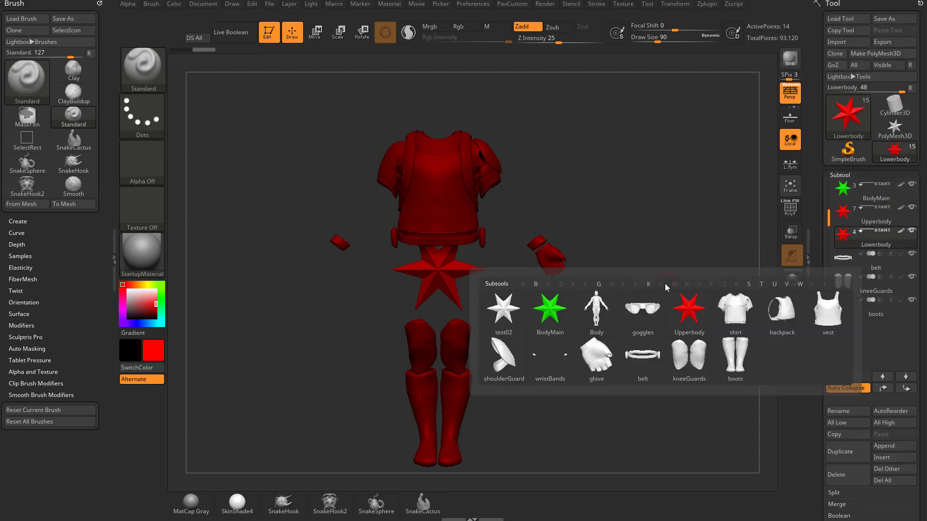
key(n)
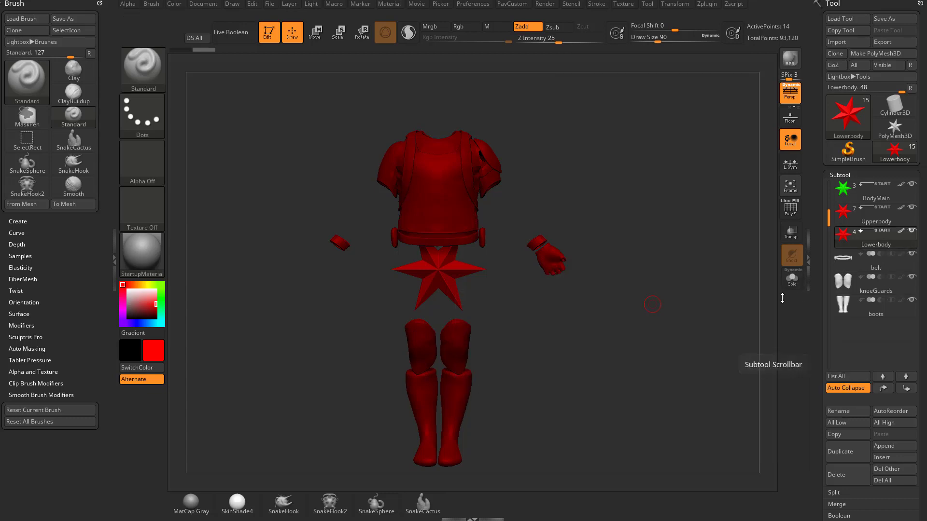
key(n)
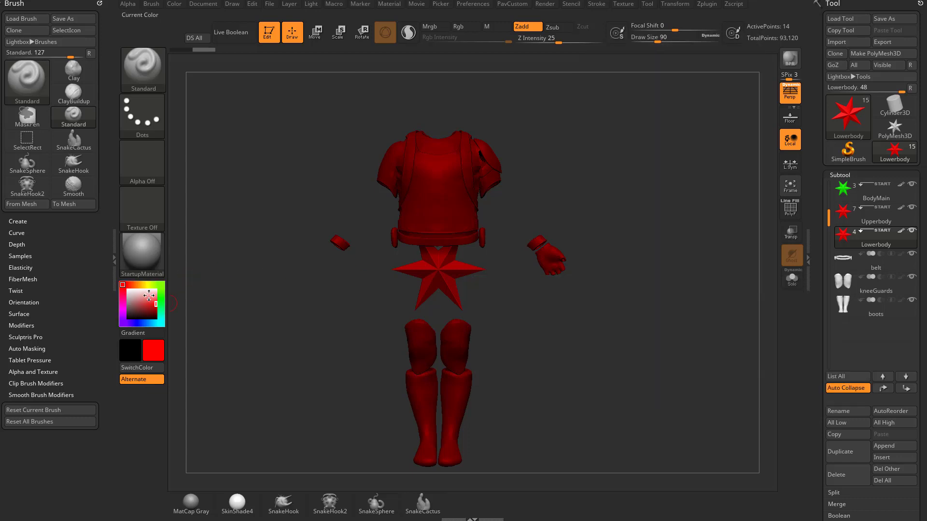
Fill the Lowerbody star with blue
drag(143, 284, 149, 323)
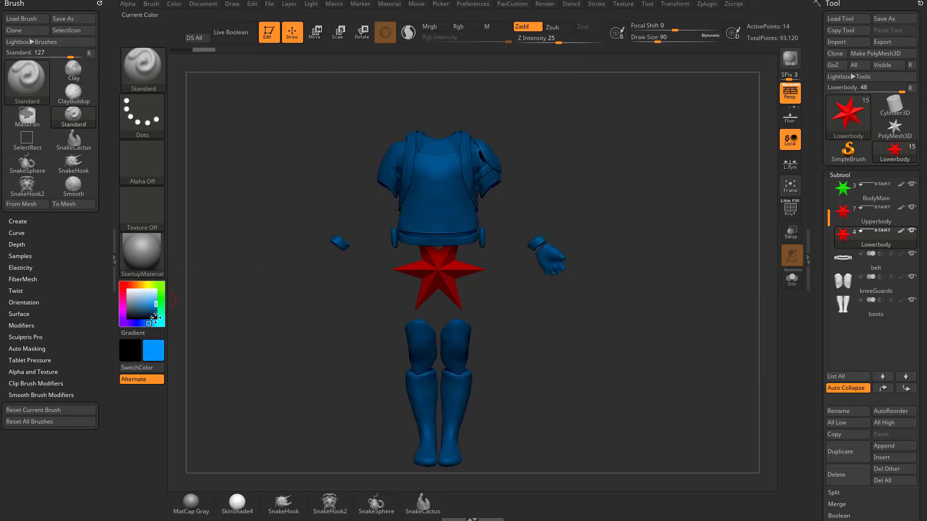
click(172, 5)
click(206, 211)
Turn off Auto Collapse for the subtool list so that every group is expanded
drag(828, 218, 828, 175)
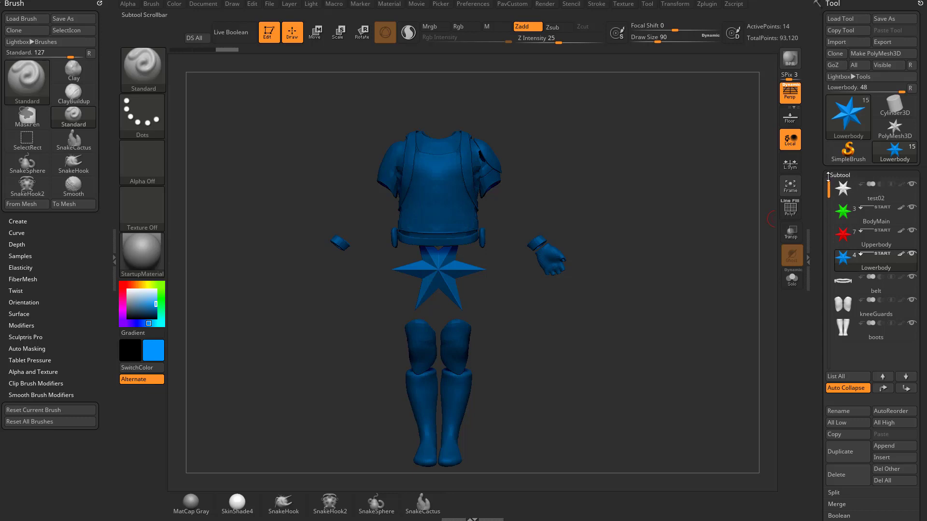
click(849, 389)
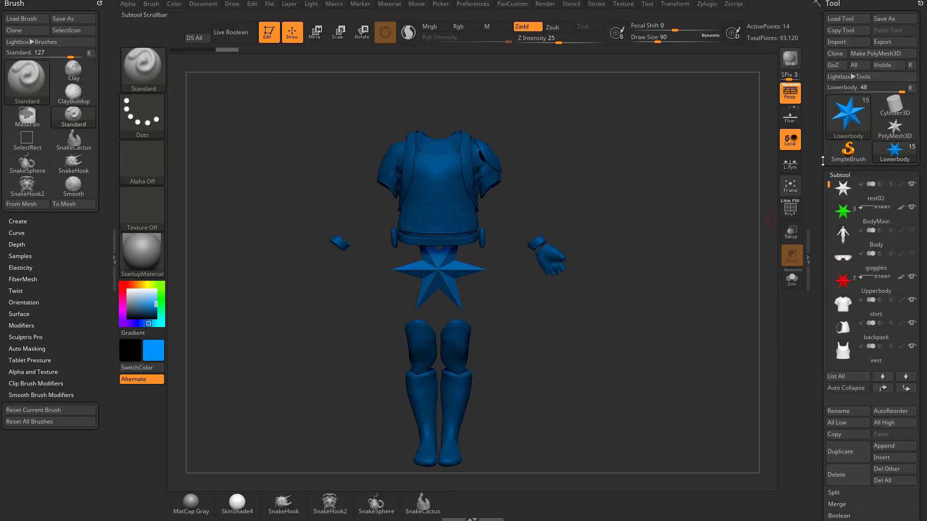